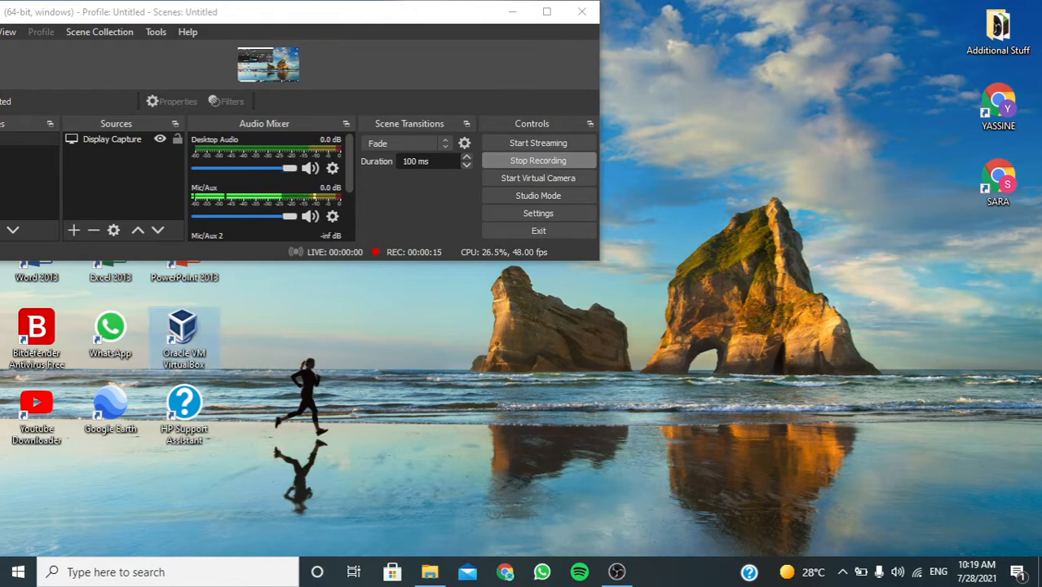
Open Oracle VM VirtualBox and maximize its manager window.
{"action": "double_click", "coordinate": [184, 334]}
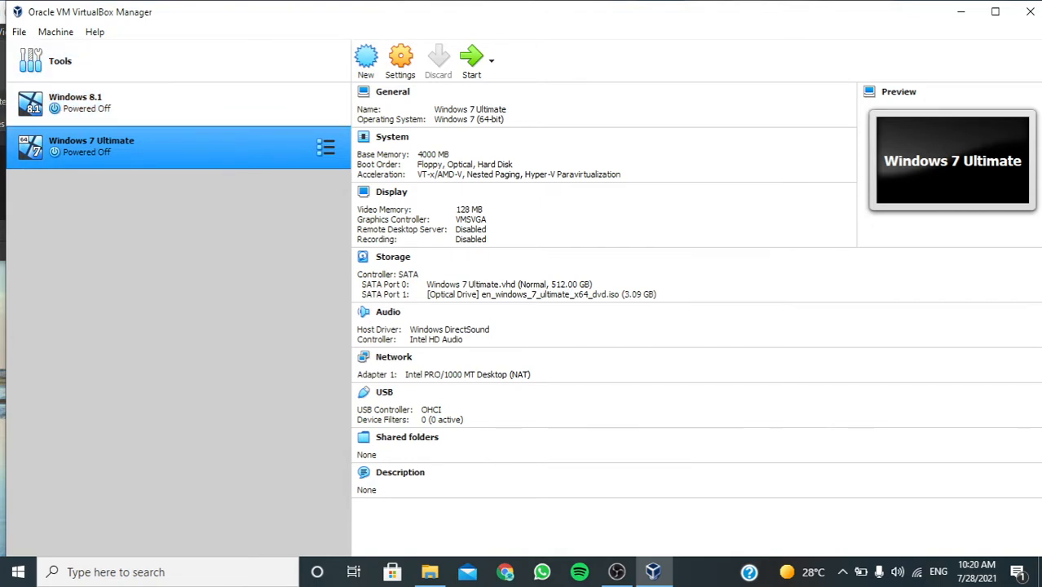
{"action": "left_click_drag", "start_coordinate": [196, 11], "coordinate": [196, 25]}
{"action": "left_click", "coordinate": [994, 25]}
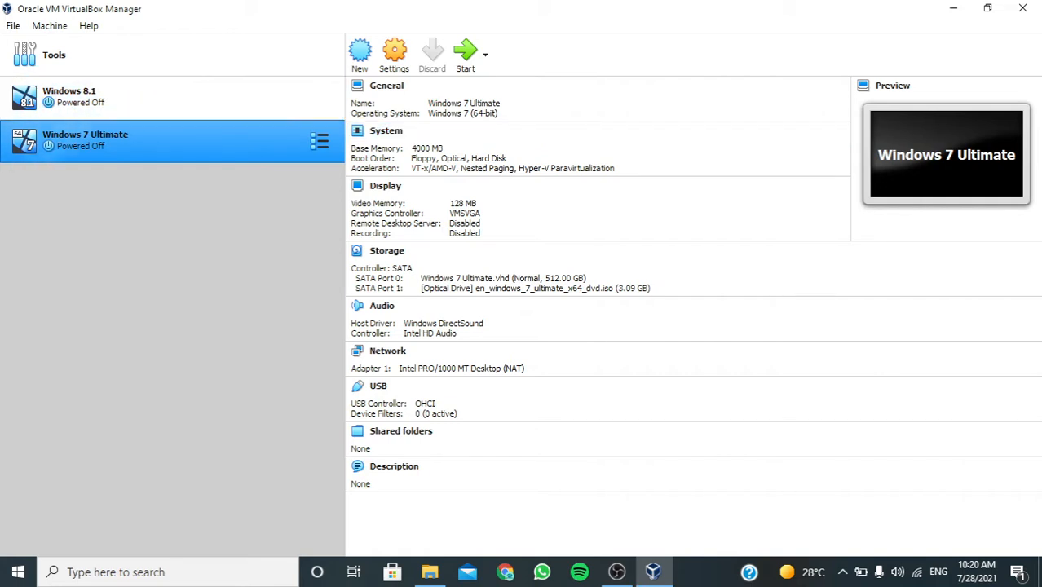
Examine the configuration details of the existing Windows 8.1 and Windows 7 Ultimate virtual machines.
{"action": "left_click", "coordinate": [163, 98]}
{"action": "left_click", "coordinate": [163, 141]}
{"action": "left_click", "coordinate": [163, 98]}
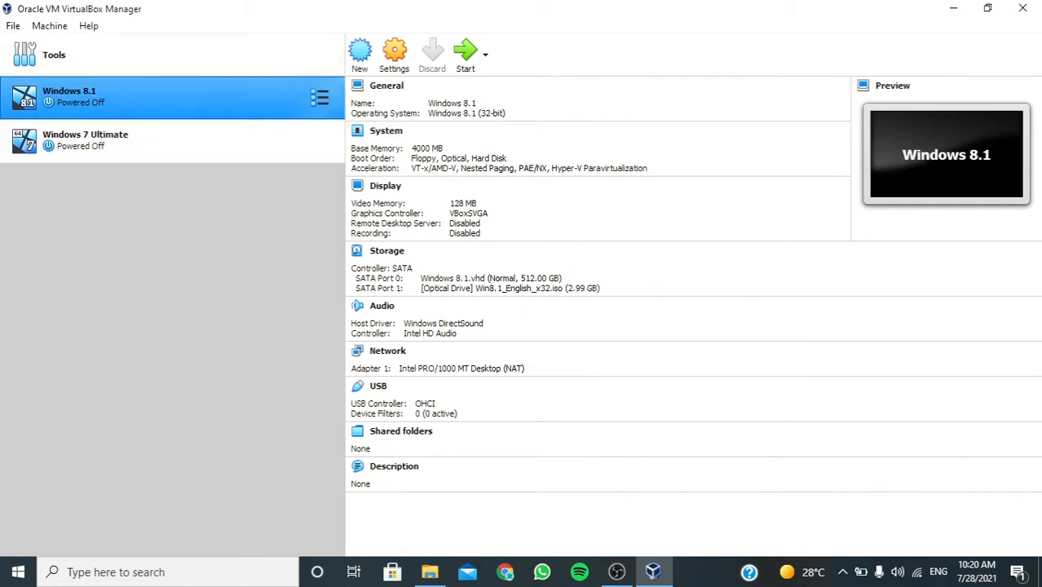
{"action": "left_click", "coordinate": [163, 141]}
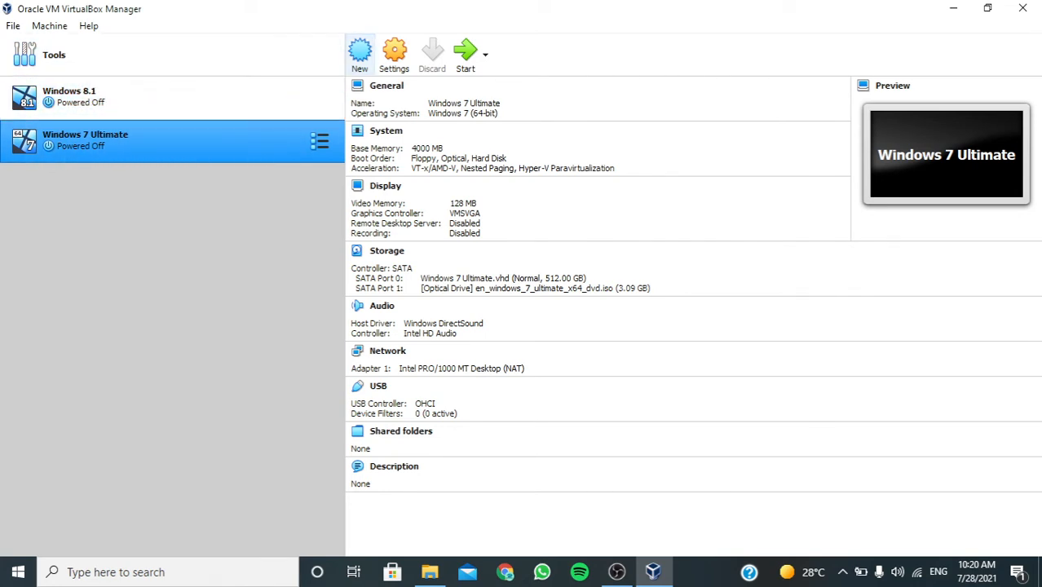
Start creating a new virtual machine.
{"action": "left_click", "coordinate": [359, 54]}
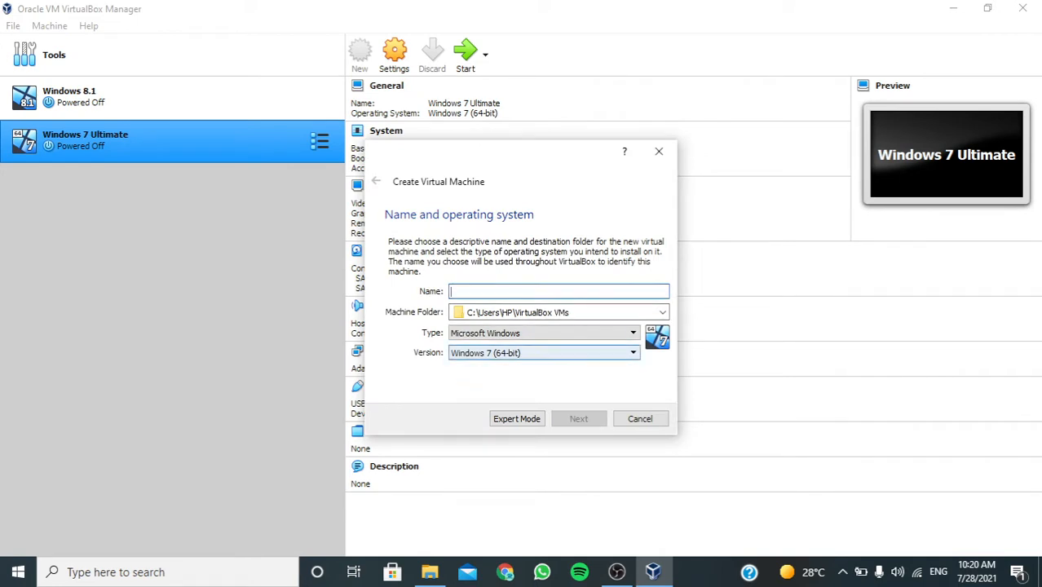
{"action": "type", "text": "windows 7"}
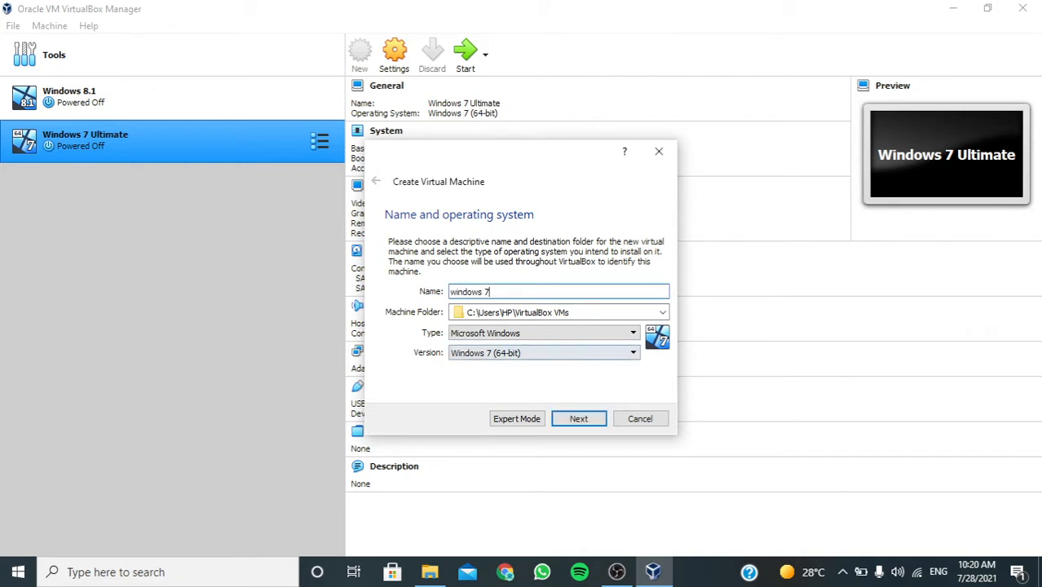
{"action": "key", "text": "BackSpace"}
{"action": "type", "text": "8"}
{"action": "key", "text": "BackSpace"}
{"action": "key", "text": "BackSpace"}
{"action": "key", "text": "BackSpace"}
{"action": "key", "text": "BackSpace"}
{"action": "key", "text": "BackSpace"}
{"action": "key", "text": "BackSpace"}
{"action": "key", "text": "BackSpace"}
{"action": "key", "text": "BackSpace"}
{"action": "key", "text": "BackSpace"}
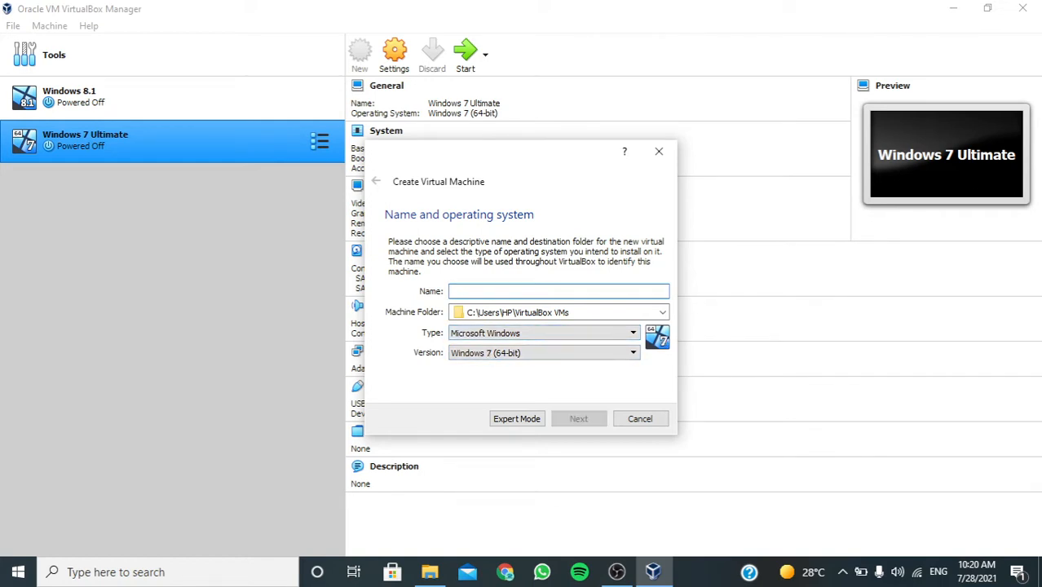
Try the Mac OS X type with the macOS 10.13 High Sierra (64-bit) version for the new machine.
{"action": "left_click", "coordinate": [545, 332]}
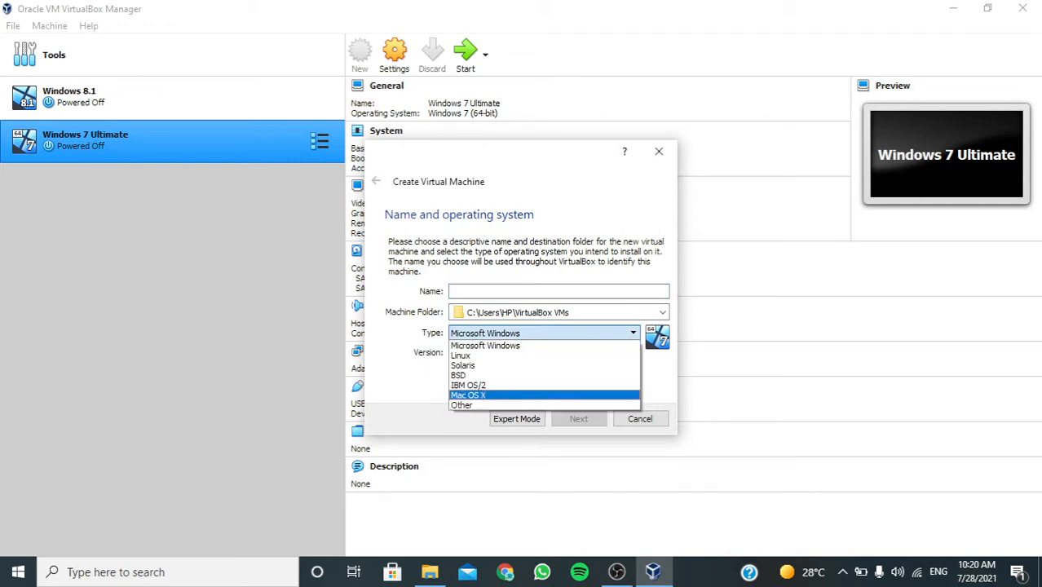
{"action": "left_click", "coordinate": [545, 395]}
{"action": "left_click", "coordinate": [545, 353]}
{"action": "key", "text": "Down"}
{"action": "key", "text": "Down"}
{"action": "key", "text": "Down"}
{"action": "key", "text": "Down"}
{"action": "key", "text": "Down"}
{"action": "key", "text": "Down"}
{"action": "key", "text": "Down"}
{"action": "key", "text": "Down"}
{"action": "key", "text": "Down"}
{"action": "key", "text": "Down"}
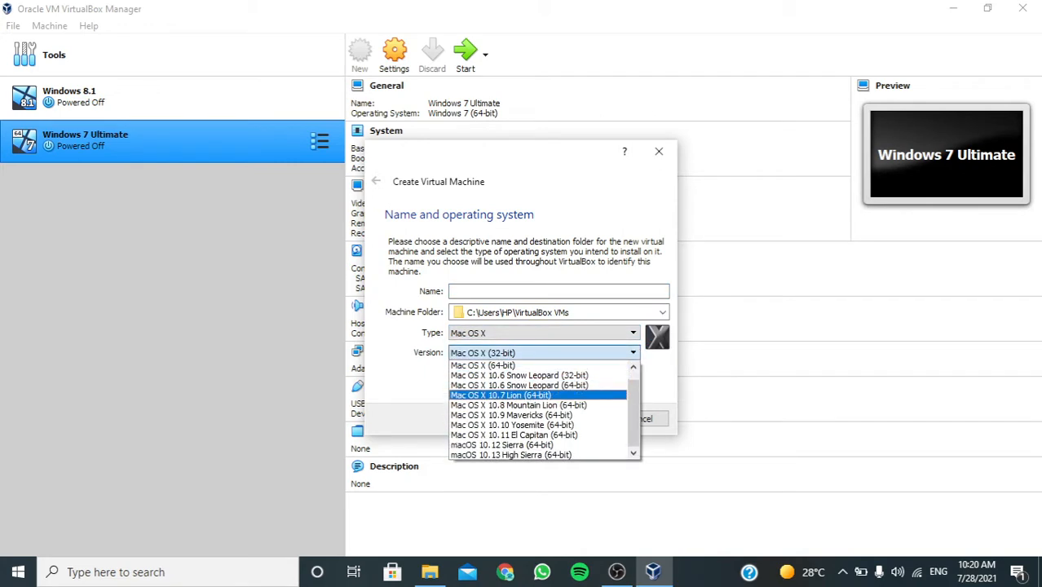
{"action": "key", "text": "Return"}
{"action": "left_click", "coordinate": [545, 353]}
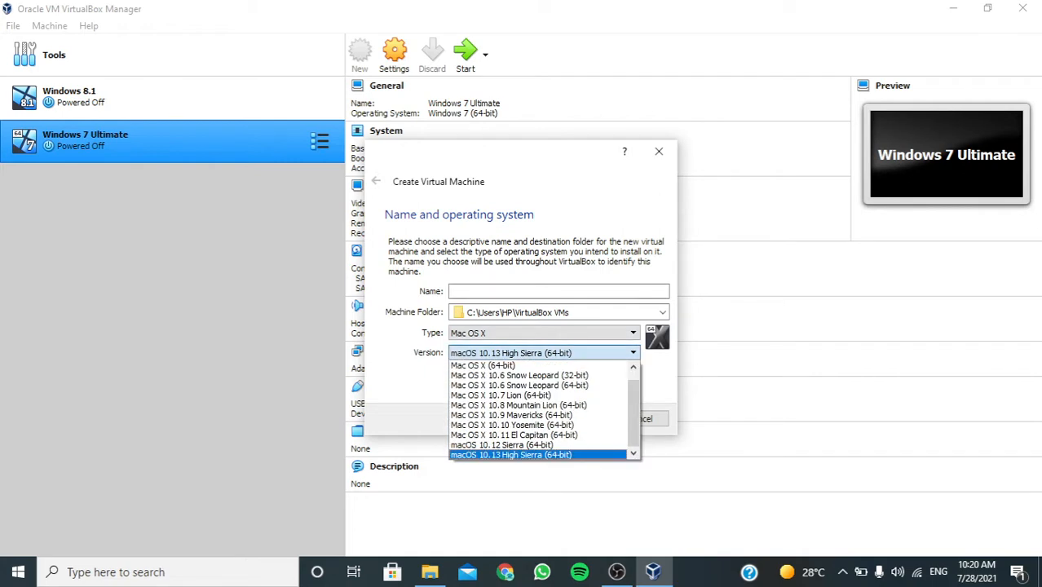
{"action": "scroll", "coordinate": [544, 384], "scroll_direction": "up", "scroll_amount": 1}
Set the new machine's type to Microsoft Windows and its version to Windows 10 (64-bit).
{"action": "left_click", "coordinate": [545, 333]}
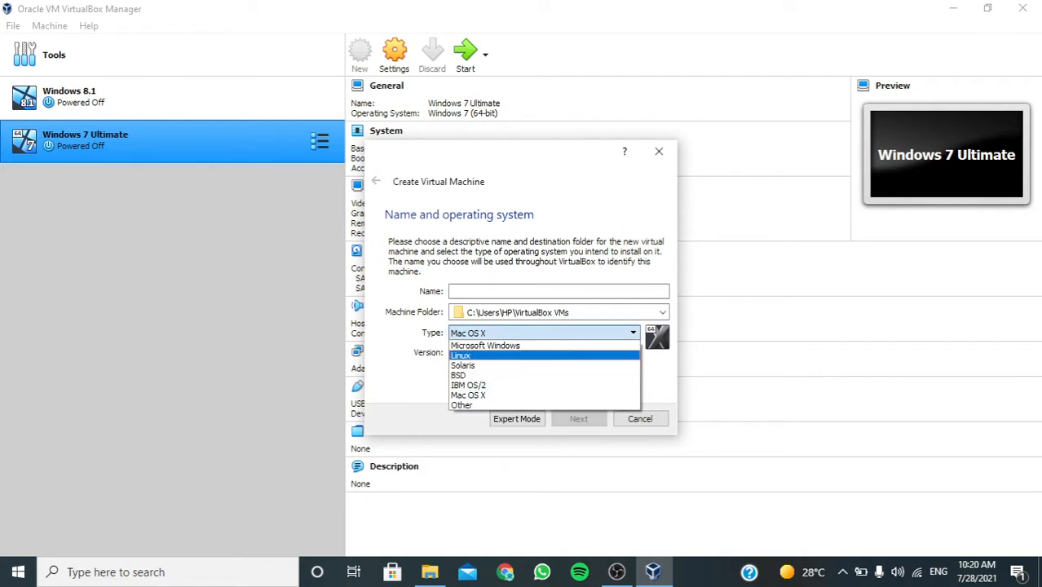
{"action": "left_click", "coordinate": [544, 345]}
{"action": "left_click", "coordinate": [544, 353]}
{"action": "scroll", "coordinate": [538, 435], "scroll_direction": "down", "scroll_amount": 4}
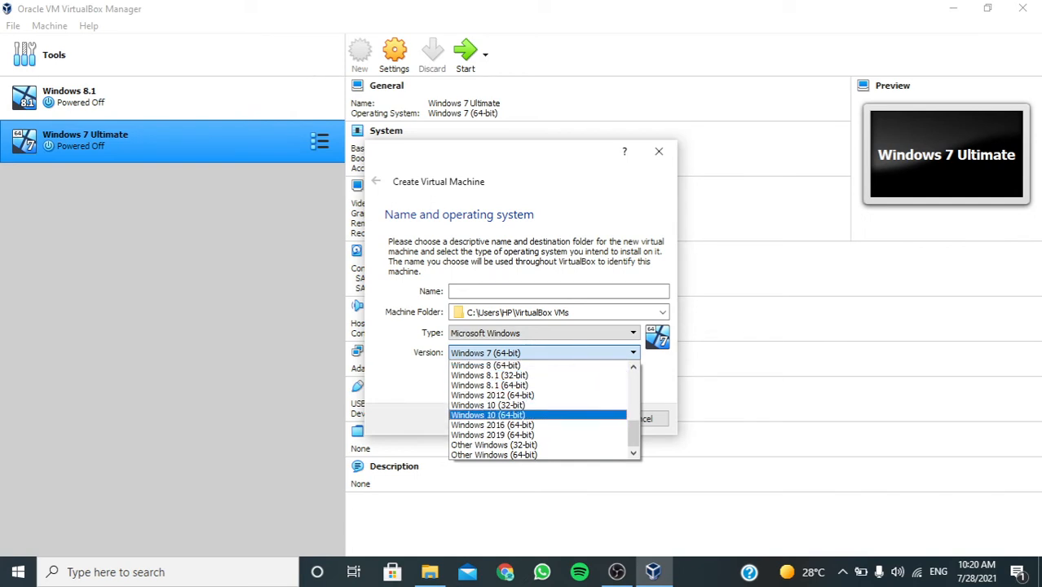
{"action": "left_click", "coordinate": [522, 415]}
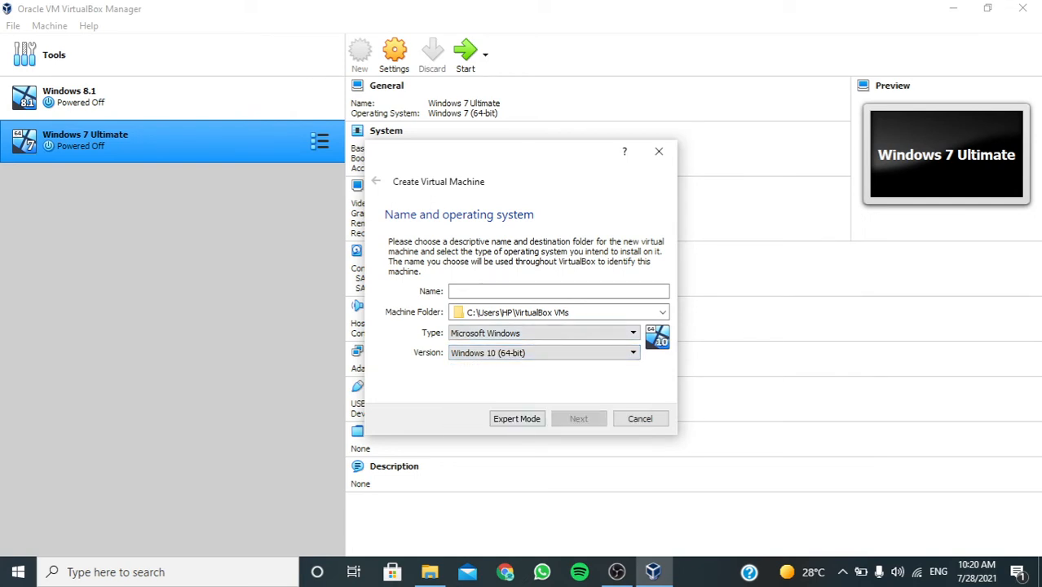
Name the new virtual machine "Windows 10" and continue to the memory size settings.
{"action": "left_click", "coordinate": [558, 291]}
{"action": "type", "text": "win1"}
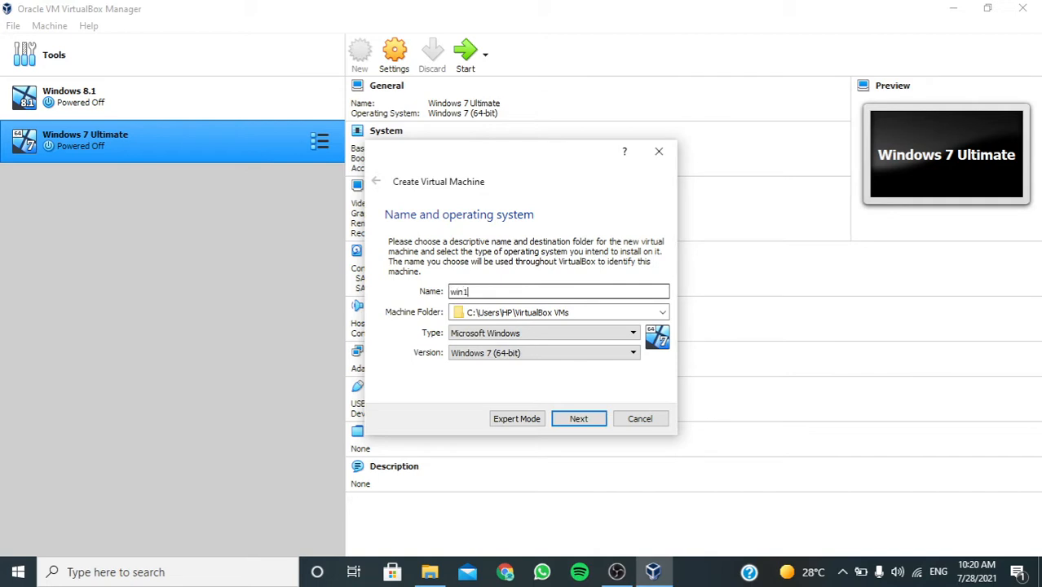
{"action": "key", "text": "BackSpace"}
{"action": "key", "text": "BackSpace"}
{"action": "key", "text": "BackSpace"}
{"action": "key", "text": "BackSpace"}
{"action": "type", "text": "Windows 10"}
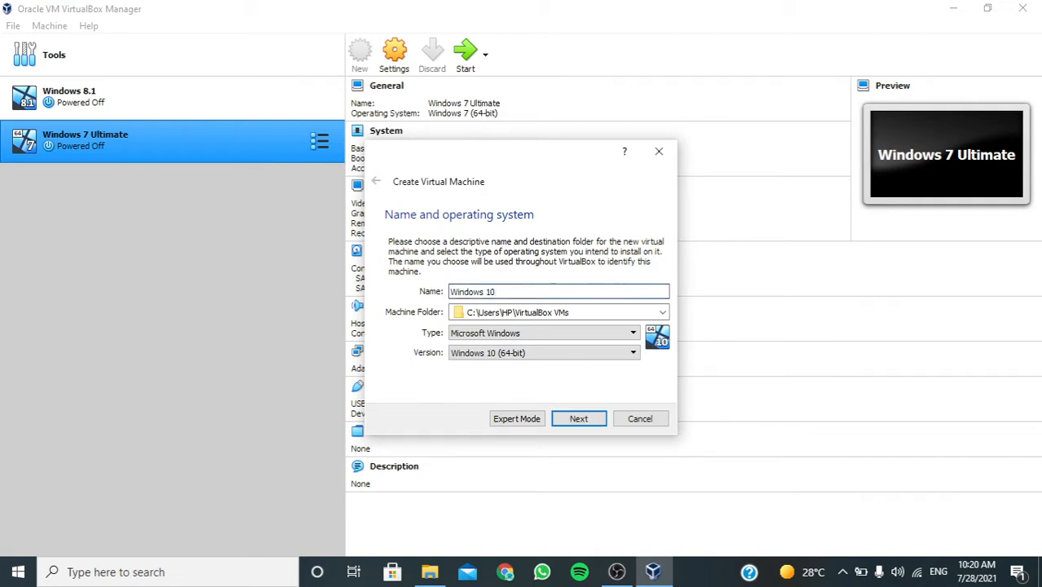
{"action": "key", "text": "Return"}
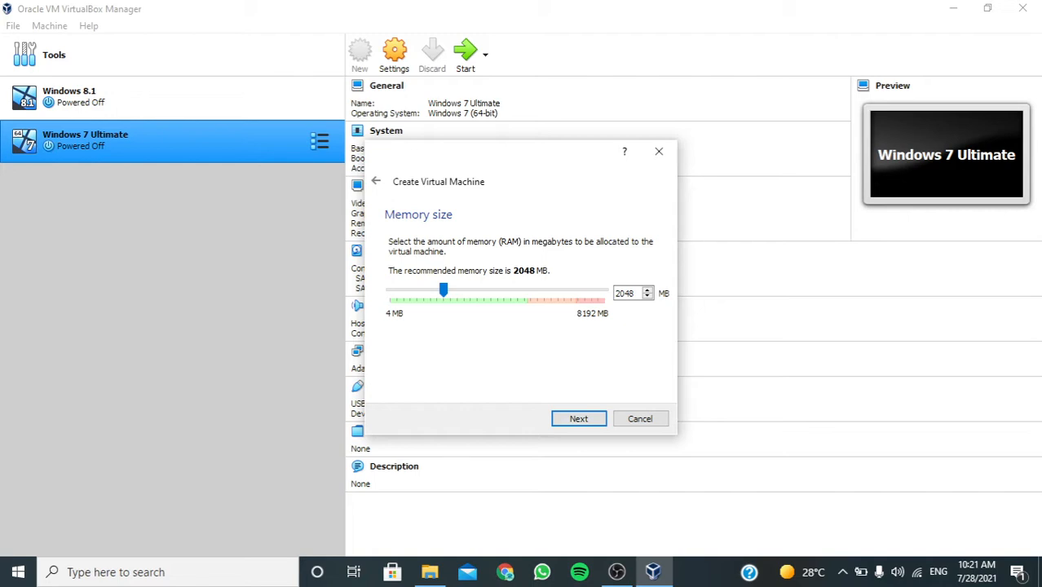
Allocate 4000 MB of memory to the new machine and continue to the hard disk options.
{"action": "left_click_drag", "start_coordinate": [443, 290], "coordinate": [457, 290]}
{"action": "left_click_drag", "start_coordinate": [457, 290], "coordinate": [485, 290]}
{"action": "double_click", "coordinate": [624, 292]}
{"action": "type", "text": "4000"}
{"action": "key", "text": "Return"}
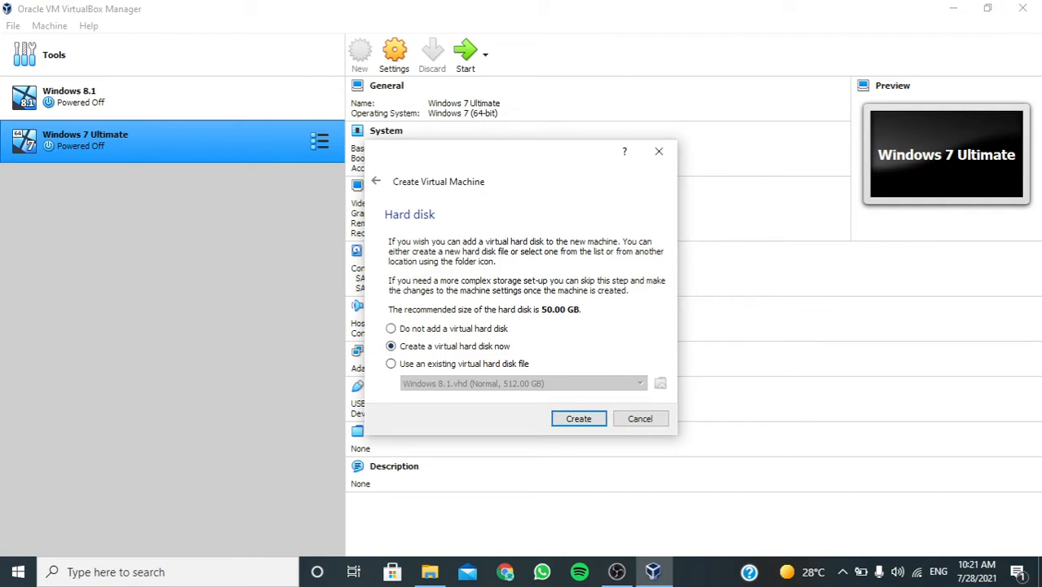
Choose to create a new virtual hard disk as a dynamically allocated VDI file.
{"action": "key", "text": "Return"}
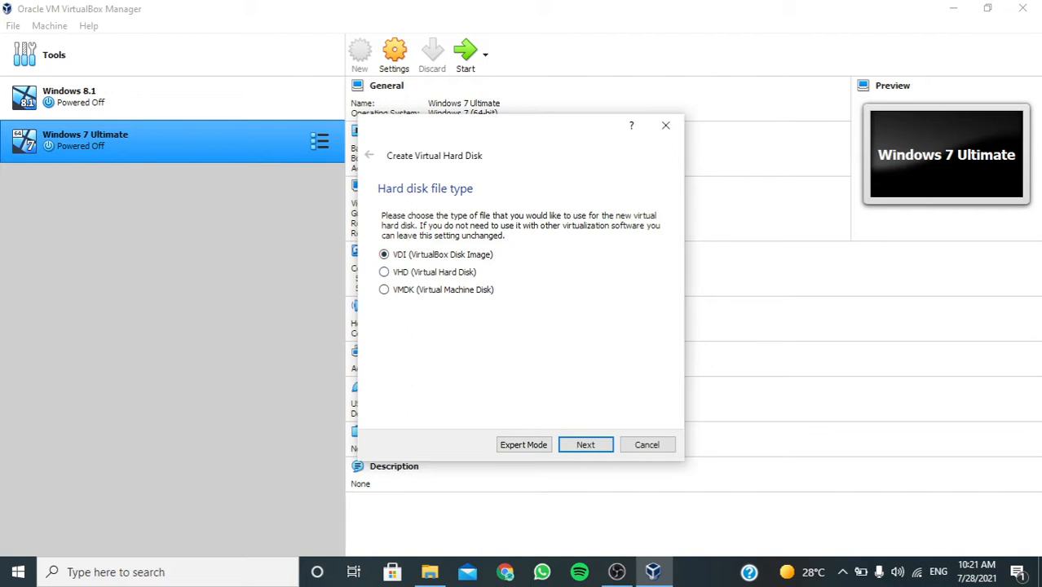
{"action": "left_click", "coordinate": [384, 273]}
{"action": "key", "text": "Return"}
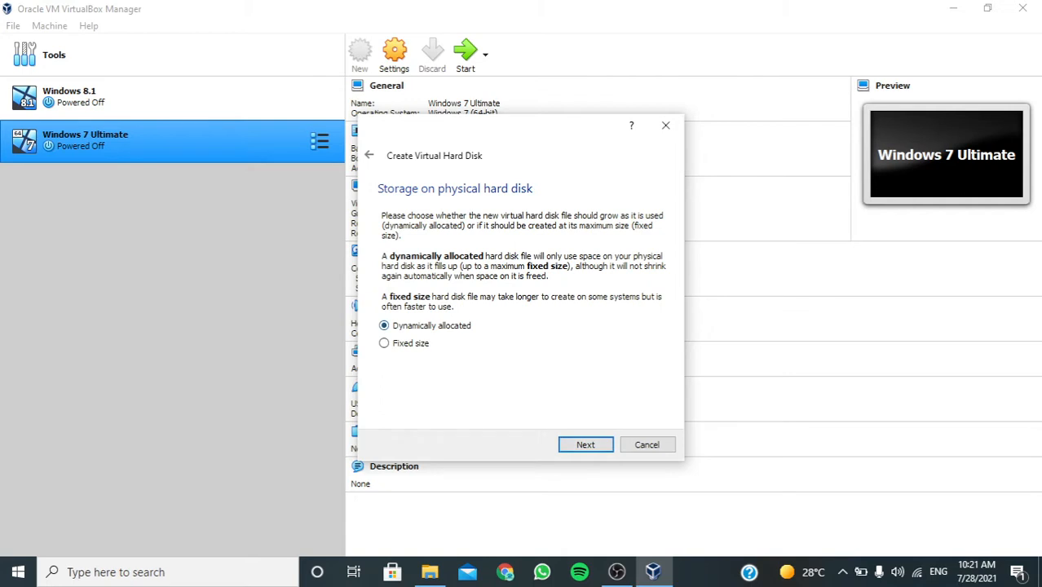
{"action": "key", "text": "Return"}
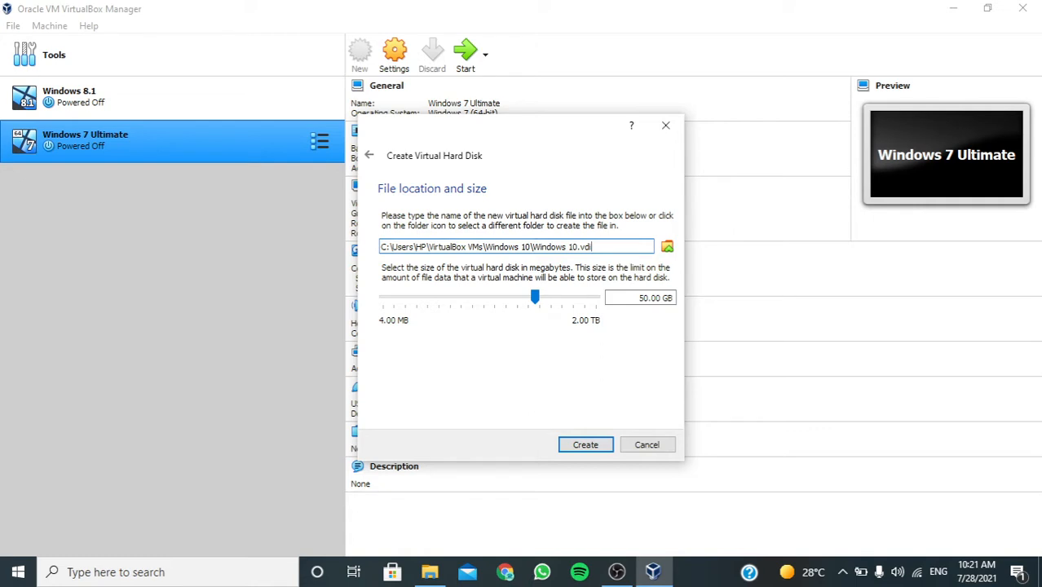
Set the virtual hard disk size to 12 GB and create the machine.
{"action": "left_click_drag", "start_coordinate": [673, 298], "coordinate": [637, 298]}
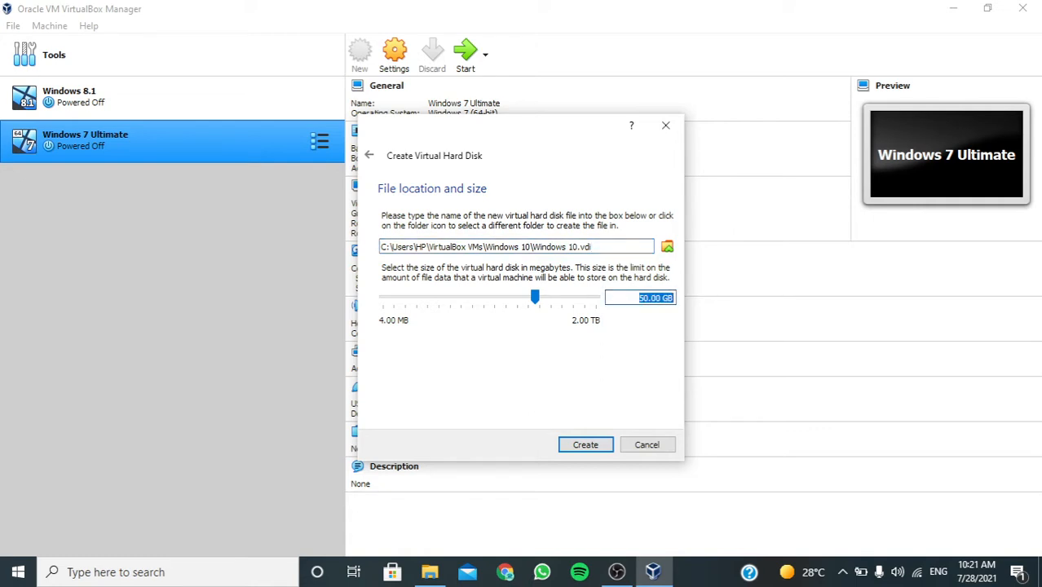
{"action": "type", "text": "12"}
{"action": "key", "text": "Return"}
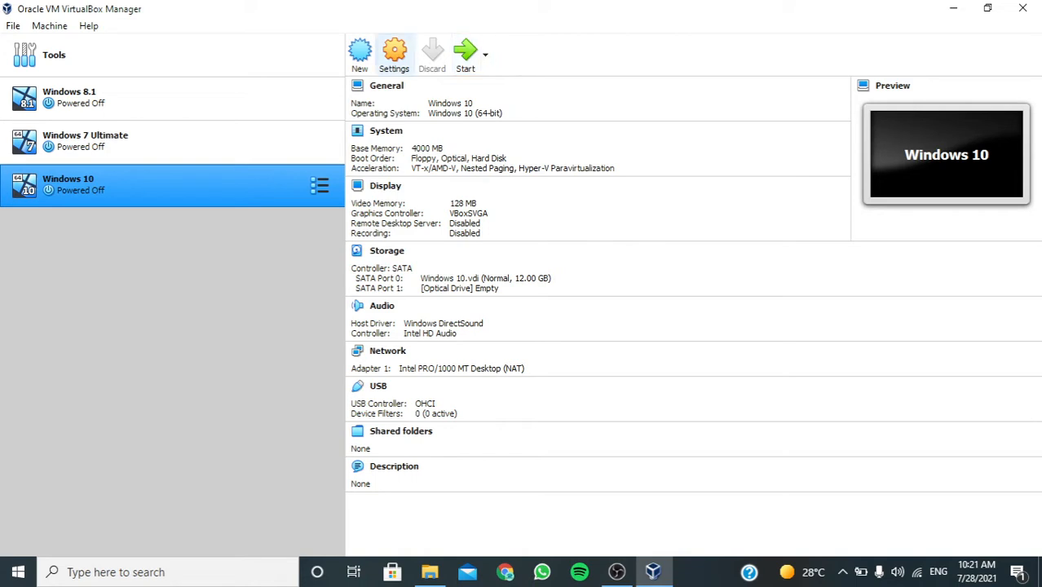
Try choosing a disk file for the empty optical drive in the Windows 10 machine's storage settings, and cancel.
{"action": "left_click", "coordinate": [395, 53]}
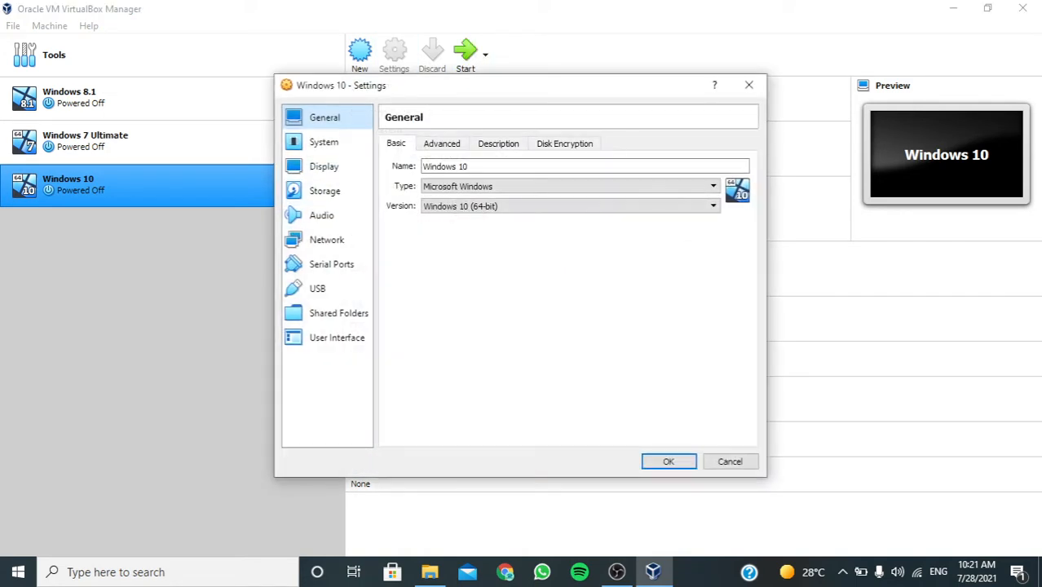
{"action": "left_click", "coordinate": [324, 191]}
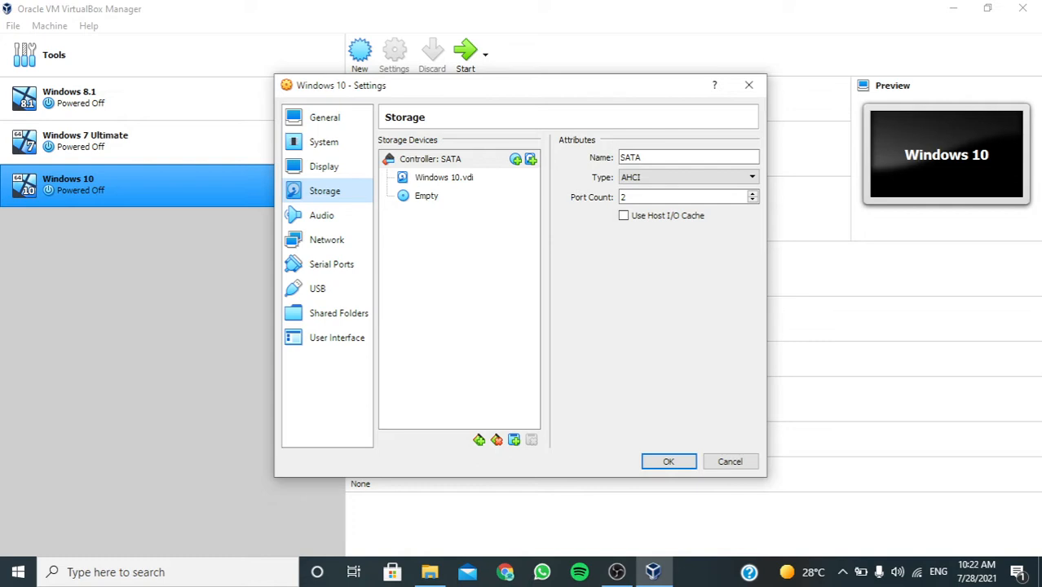
{"action": "left_click", "coordinate": [426, 196]}
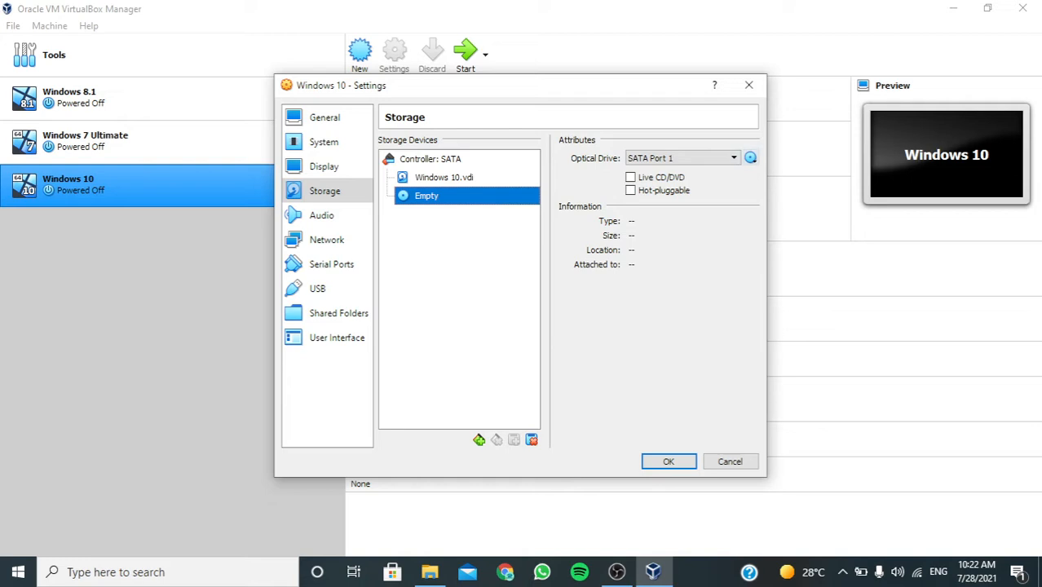
{"action": "left_click", "coordinate": [750, 157]}
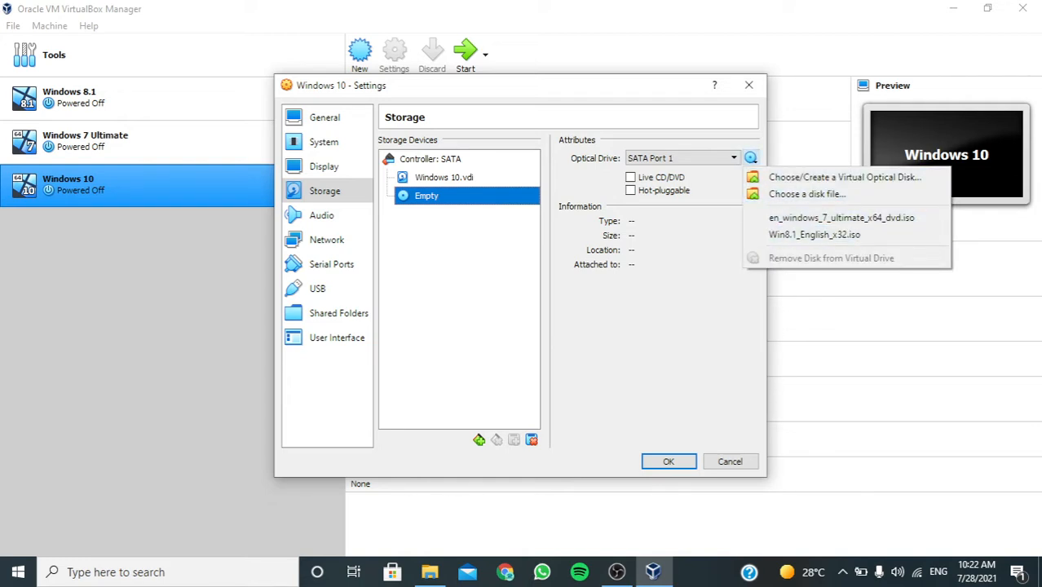
{"action": "left_click", "coordinate": [807, 194]}
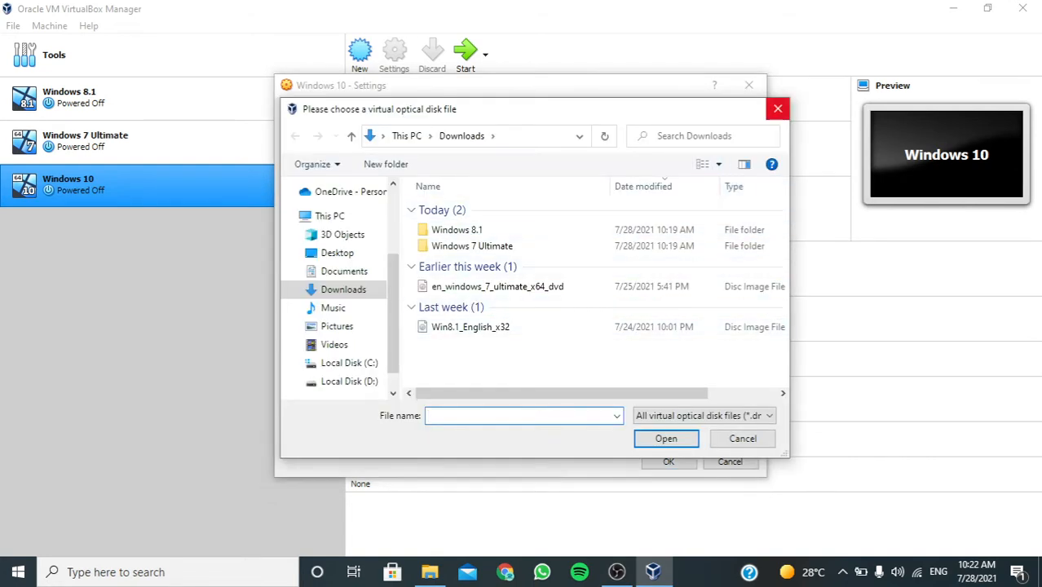
{"action": "left_click", "coordinate": [776, 109]}
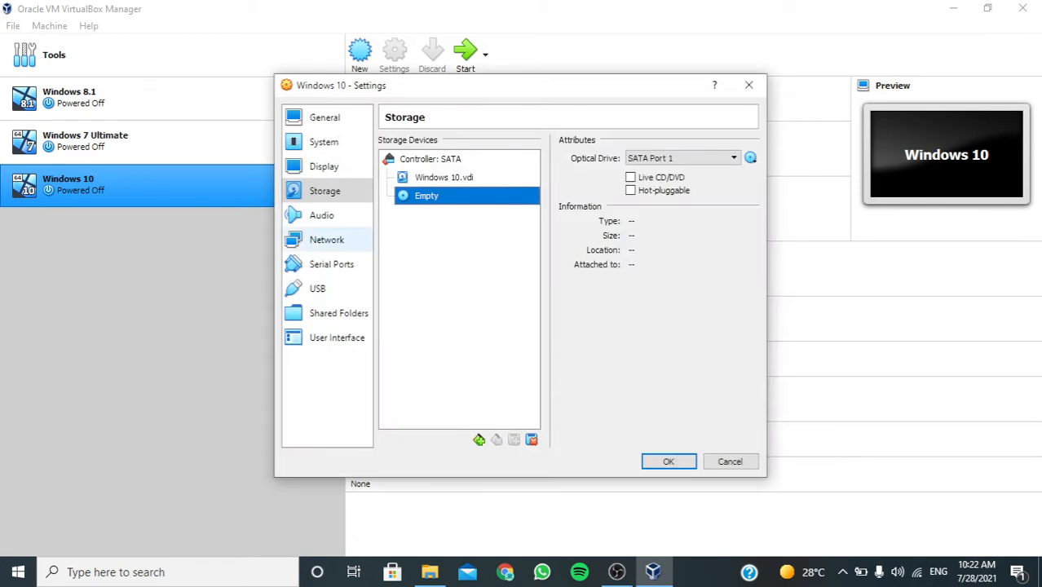
{"action": "key", "text": "Escape"}
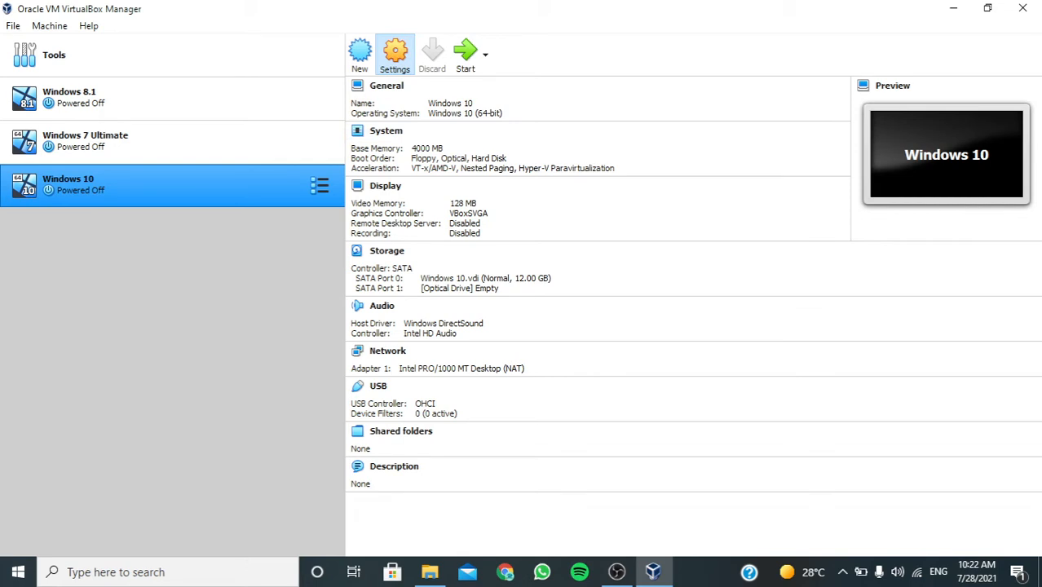
Try a higher processor count in the Windows 10 machine's system settings and return it to 1 CPU.
{"action": "left_click", "coordinate": [394, 53]}
{"action": "left_click", "coordinate": [324, 142]}
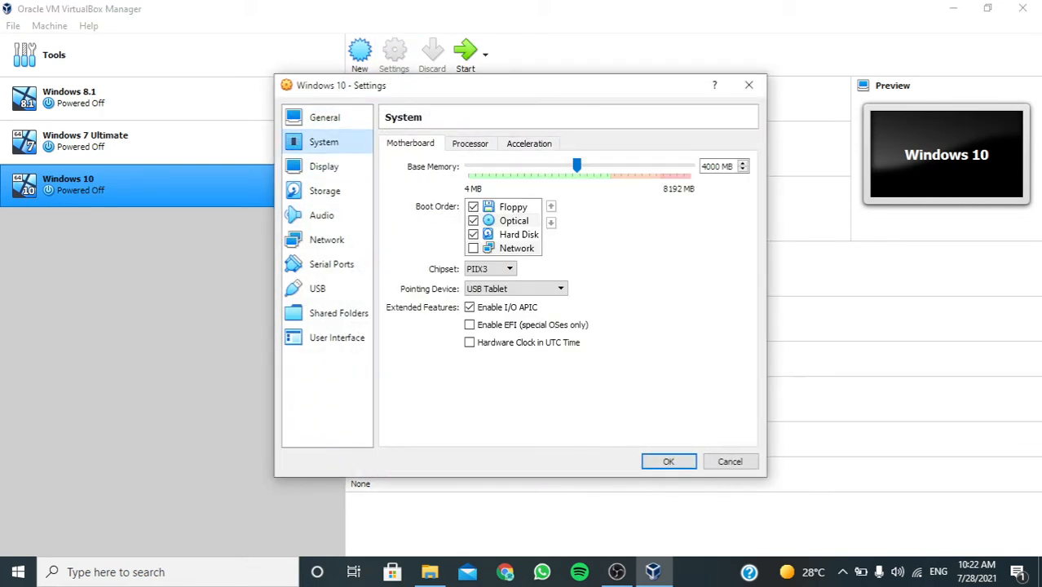
{"action": "left_click", "coordinate": [470, 144]}
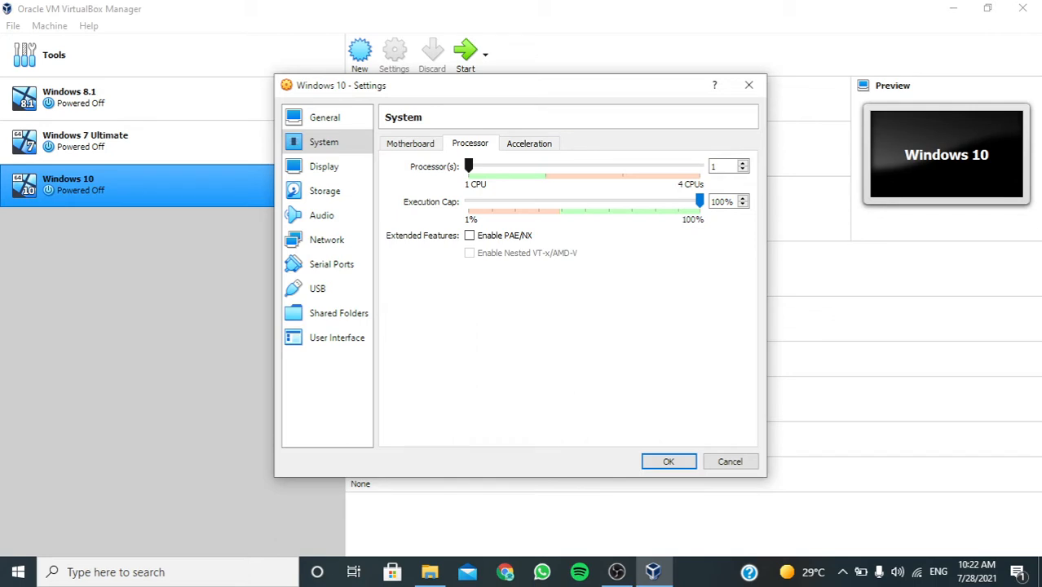
{"action": "left_click_drag", "start_coordinate": [468, 166], "coordinate": [545, 166]}
{"action": "left_click_drag", "start_coordinate": [546, 167], "coordinate": [467, 166]}
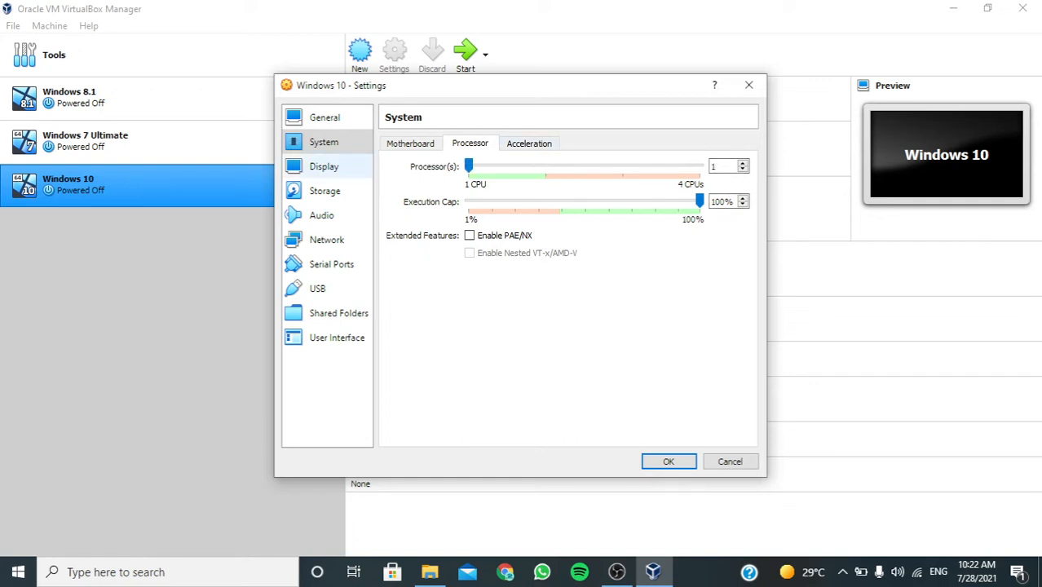
Review the Windows 10 machine's display, storage and audio settings, including the available audio drivers and controllers.
{"action": "left_click", "coordinate": [323, 166]}
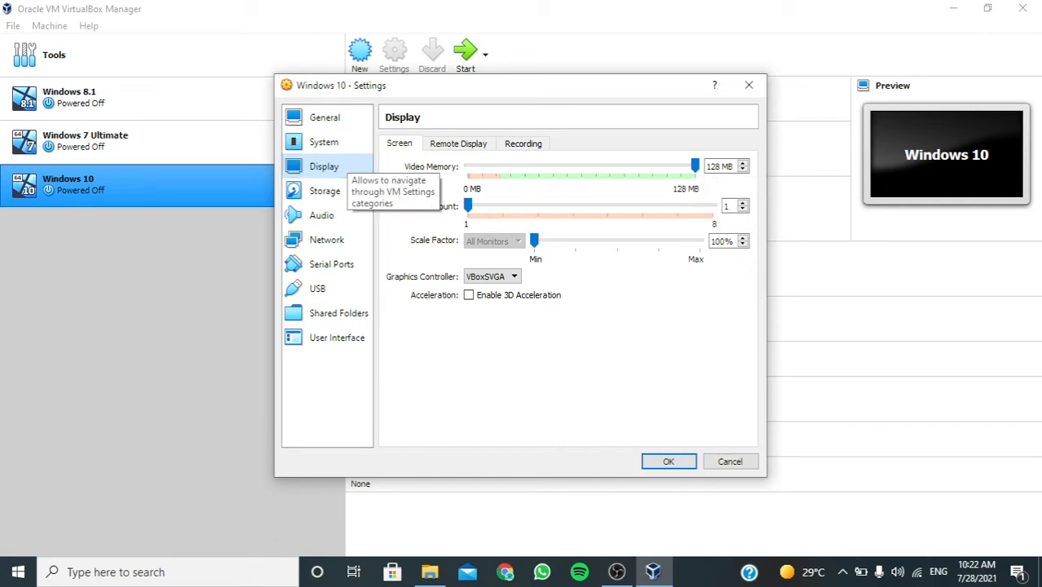
{"action": "left_click", "coordinate": [325, 190]}
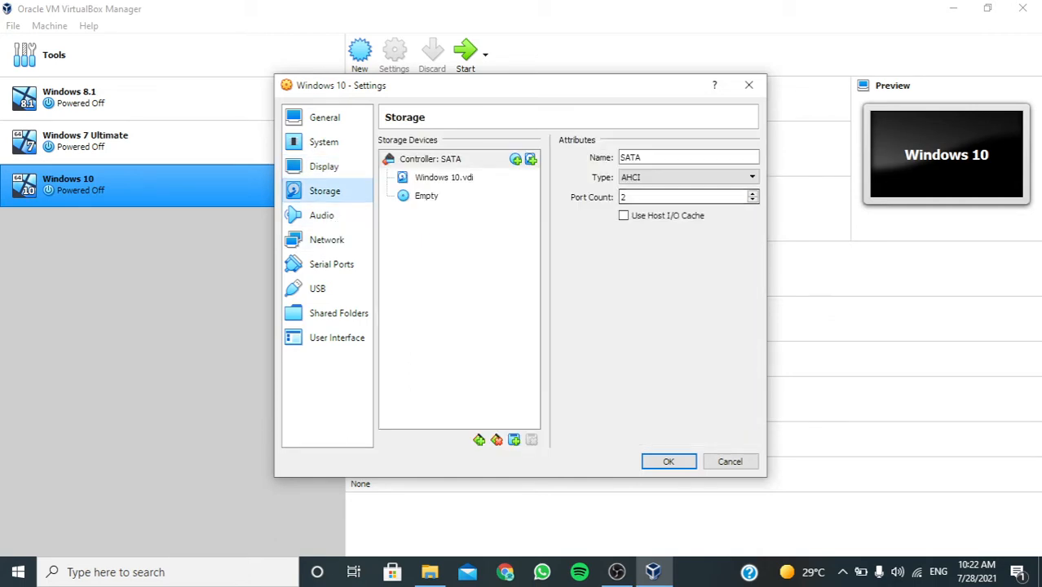
{"action": "left_click", "coordinate": [323, 215]}
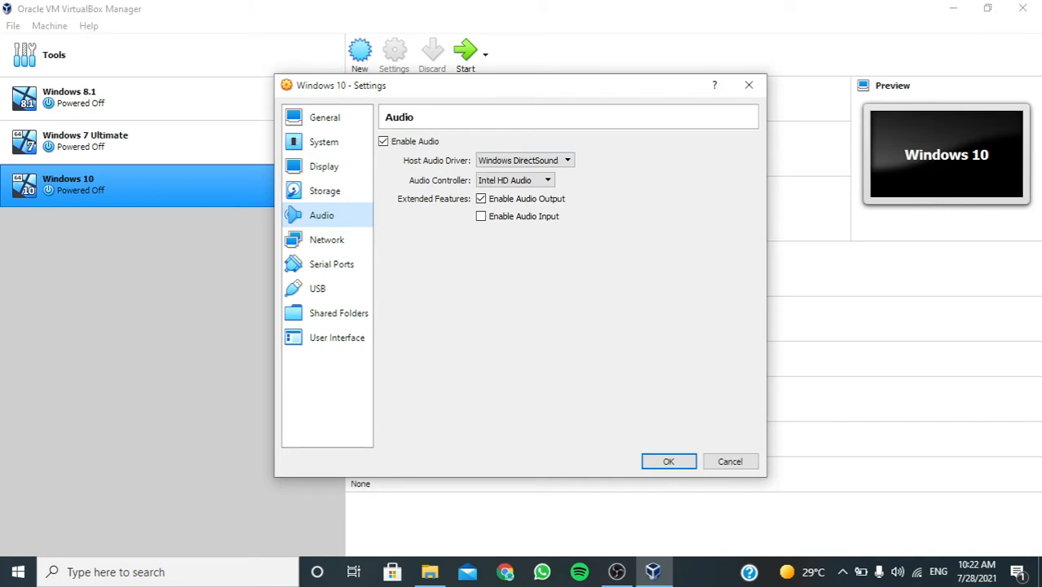
{"action": "left_click", "coordinate": [546, 161]}
{"action": "left_click", "coordinate": [546, 161]}
{"action": "left_click", "coordinate": [542, 180]}
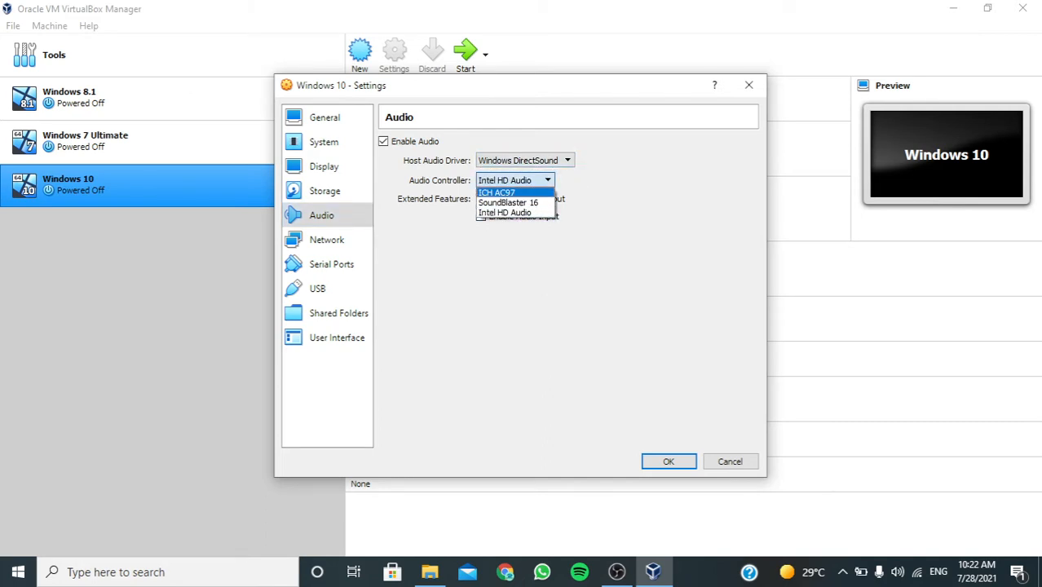
{"action": "left_click", "coordinate": [545, 180]}
Review the Windows 10 machine's network, serial port, USB, user interface, shared folder and general settings, and close the settings.
{"action": "left_click", "coordinate": [327, 240]}
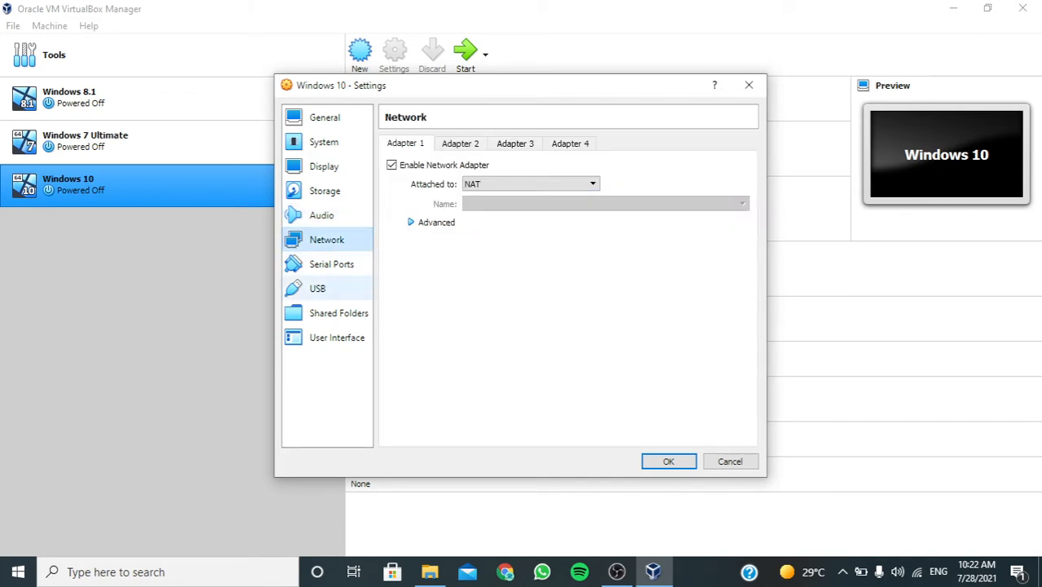
{"action": "left_click", "coordinate": [331, 264]}
{"action": "left_click", "coordinate": [326, 288]}
{"action": "left_click", "coordinate": [334, 338]}
{"action": "left_click", "coordinate": [333, 313]}
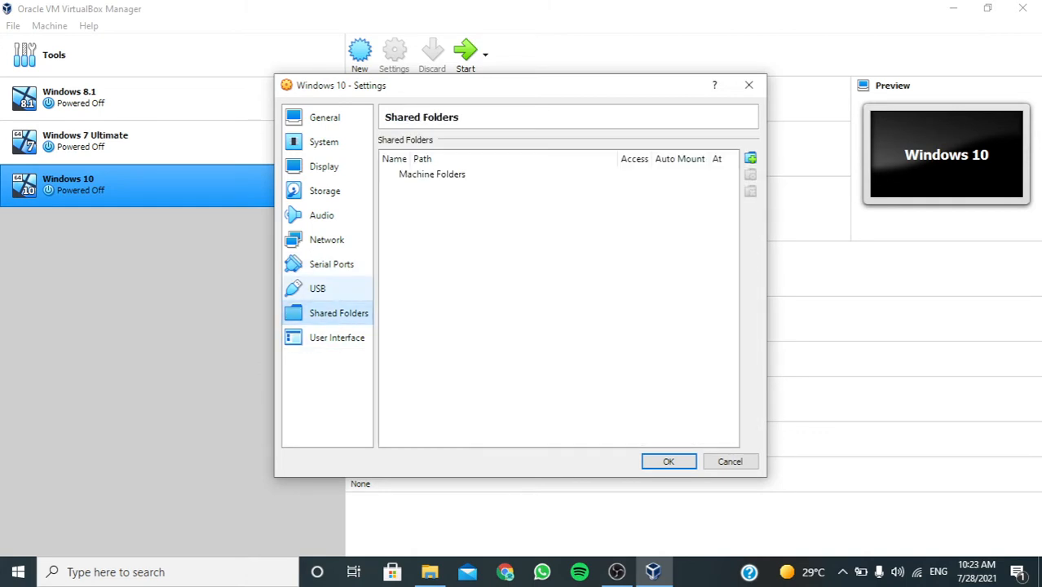
{"action": "left_click", "coordinate": [326, 288]}
{"action": "left_click", "coordinate": [324, 215]}
{"action": "left_click", "coordinate": [324, 141]}
{"action": "left_click", "coordinate": [325, 117]}
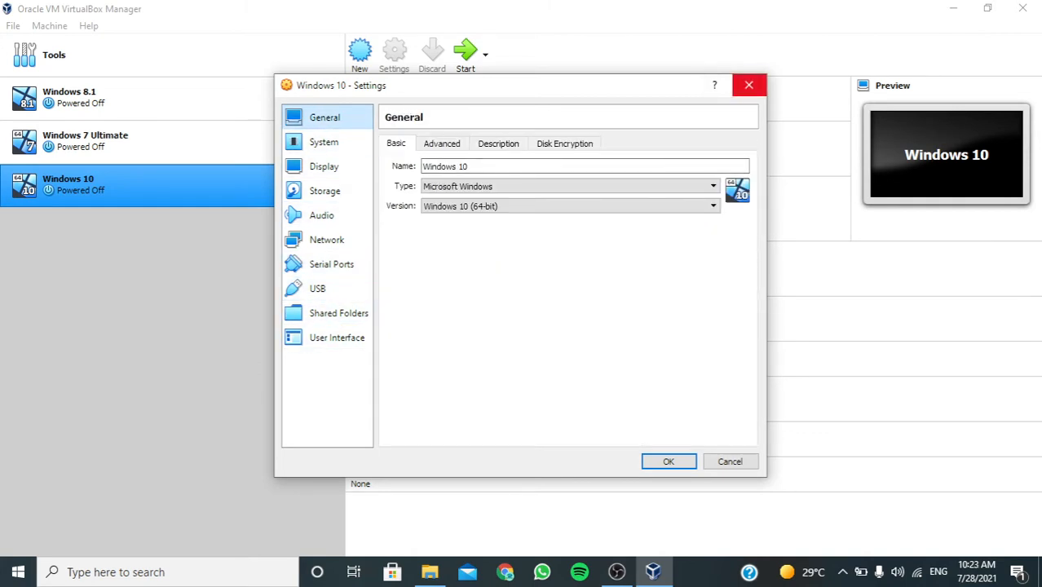
{"action": "left_click", "coordinate": [748, 84]}
Remove the Windows 10 virtual machine and delete all its files.
{"action": "right_click", "coordinate": [78, 179]}
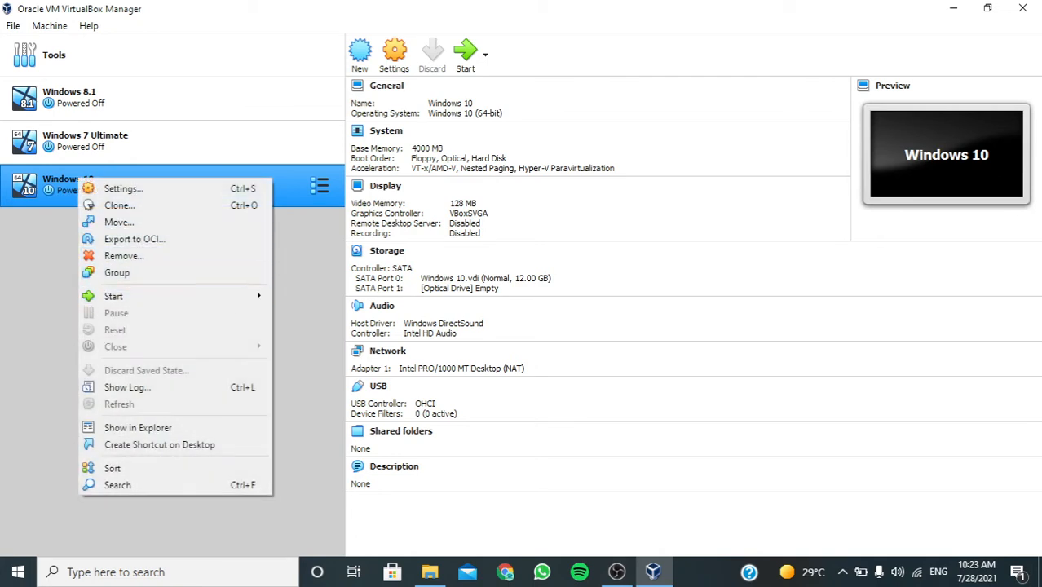
{"action": "left_click", "coordinate": [106, 256]}
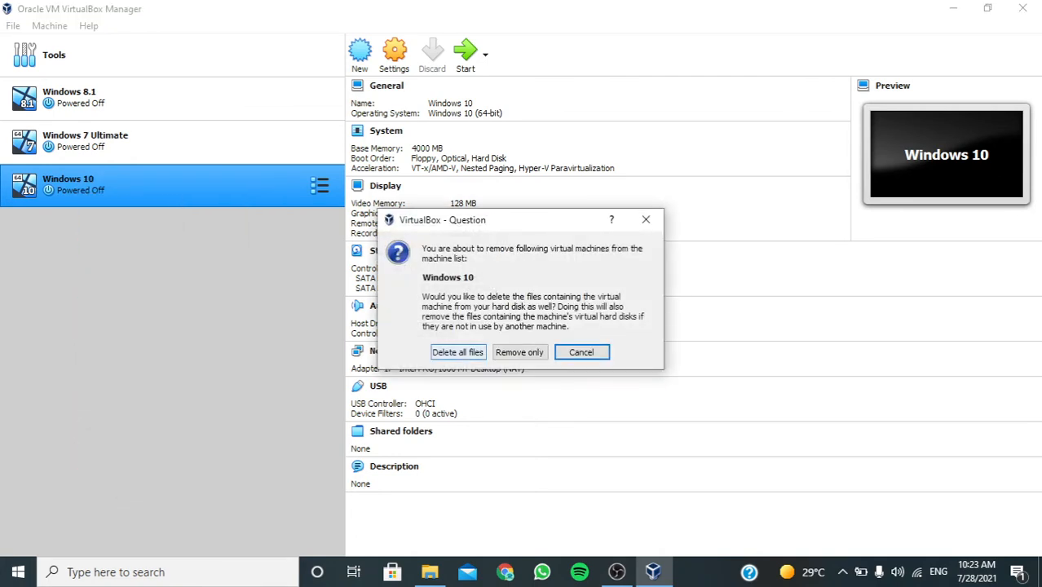
{"action": "left_click", "coordinate": [457, 352]}
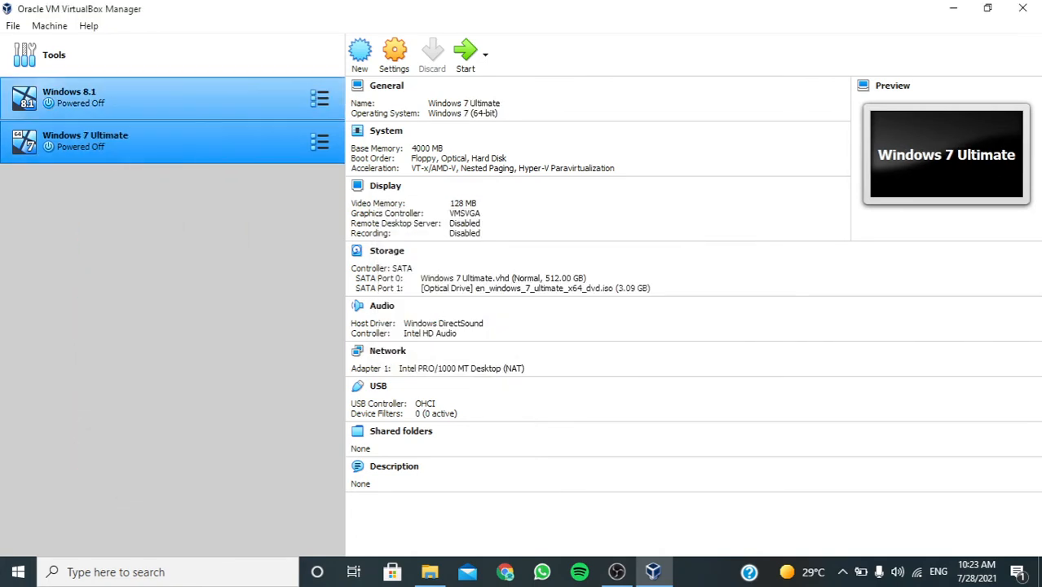
Start the Windows 7 Ultimate virtual machine and dismiss the keyboard auto-capture notice.
{"action": "left_click", "coordinate": [69, 97]}
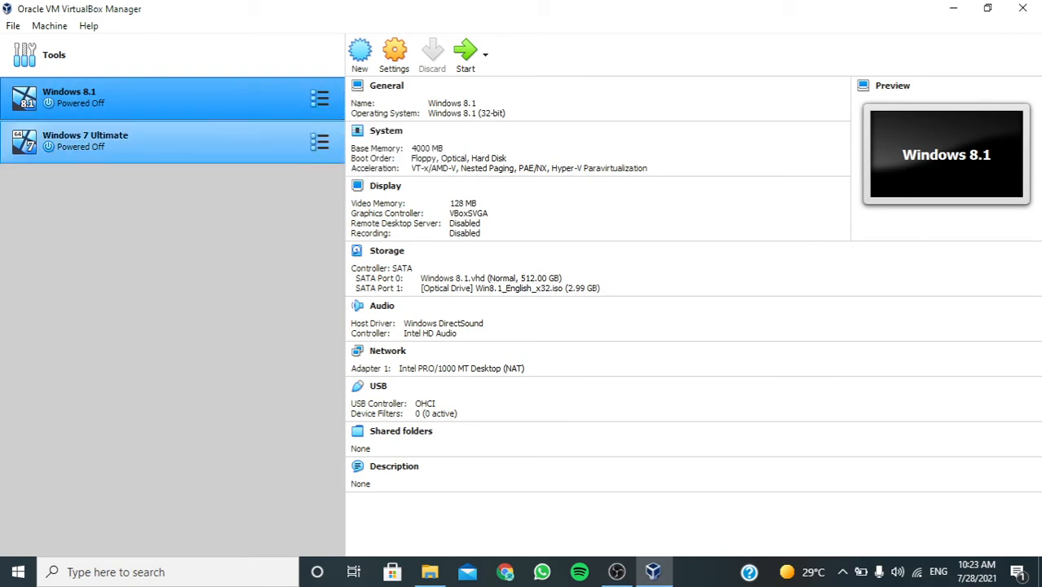
{"action": "left_click", "coordinate": [155, 142]}
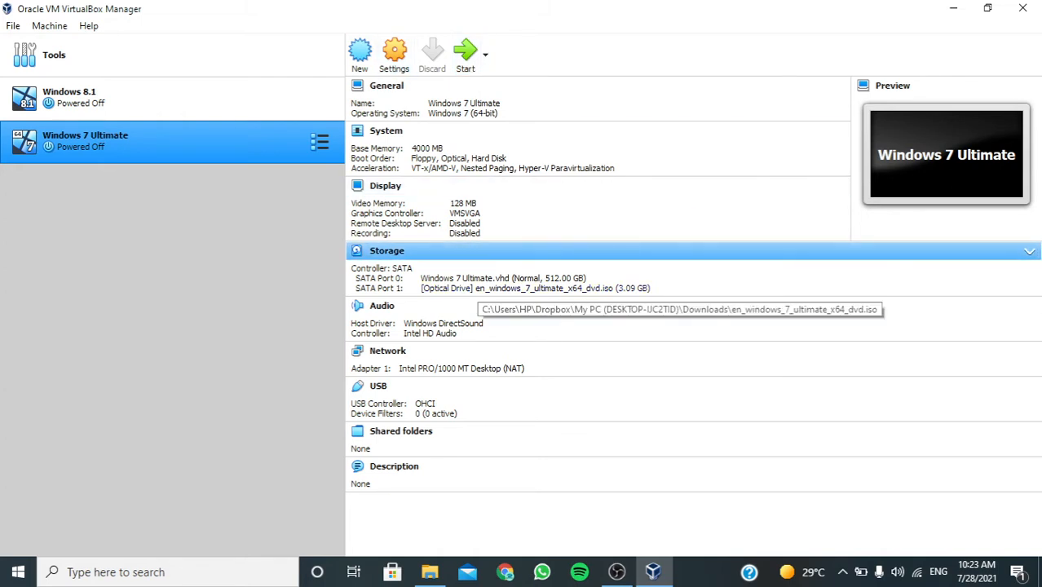
{"action": "left_click", "coordinate": [464, 52]}
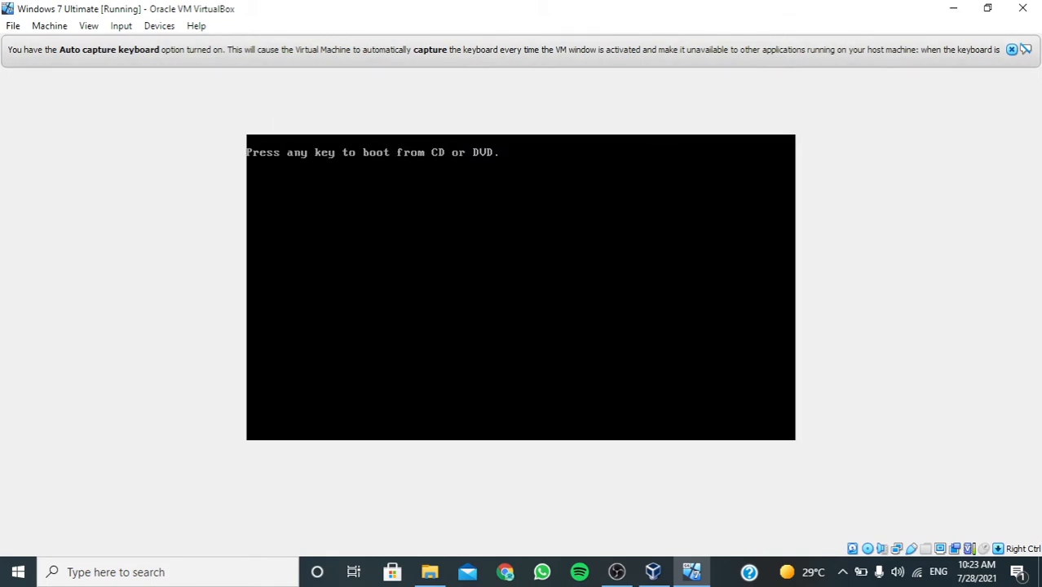
{"action": "left_click", "coordinate": [1011, 50]}
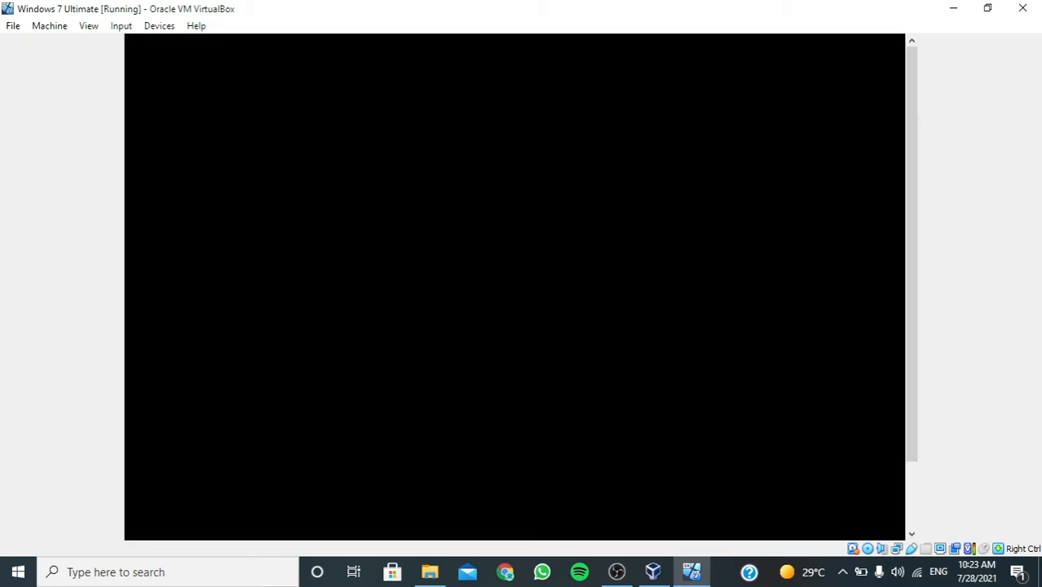
{"action": "key", "text": "Return"}
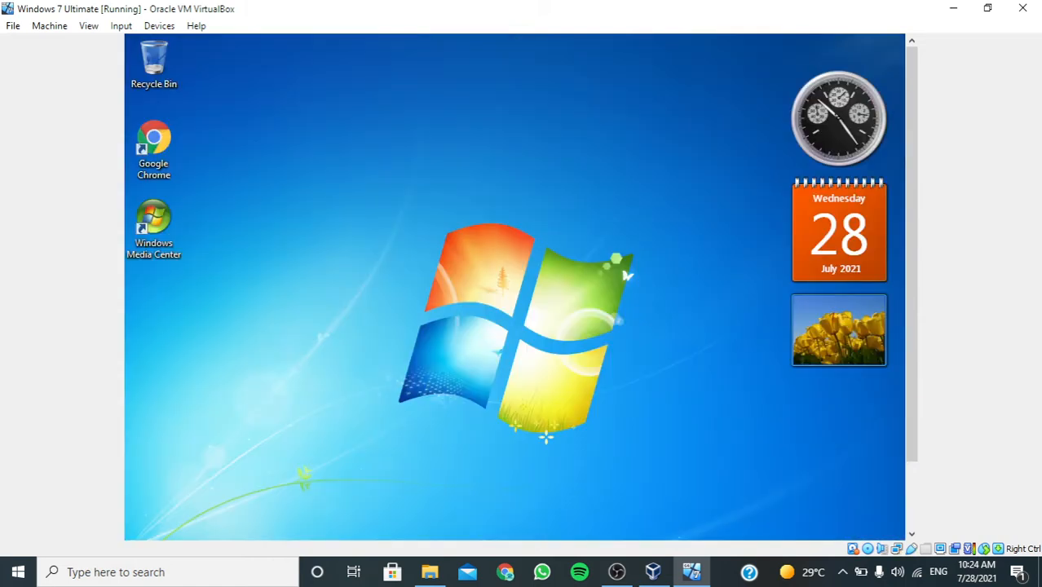
Switch the running Windows 7 Ultimate machine to full-screen mode.
{"action": "left_click", "coordinate": [89, 25]}
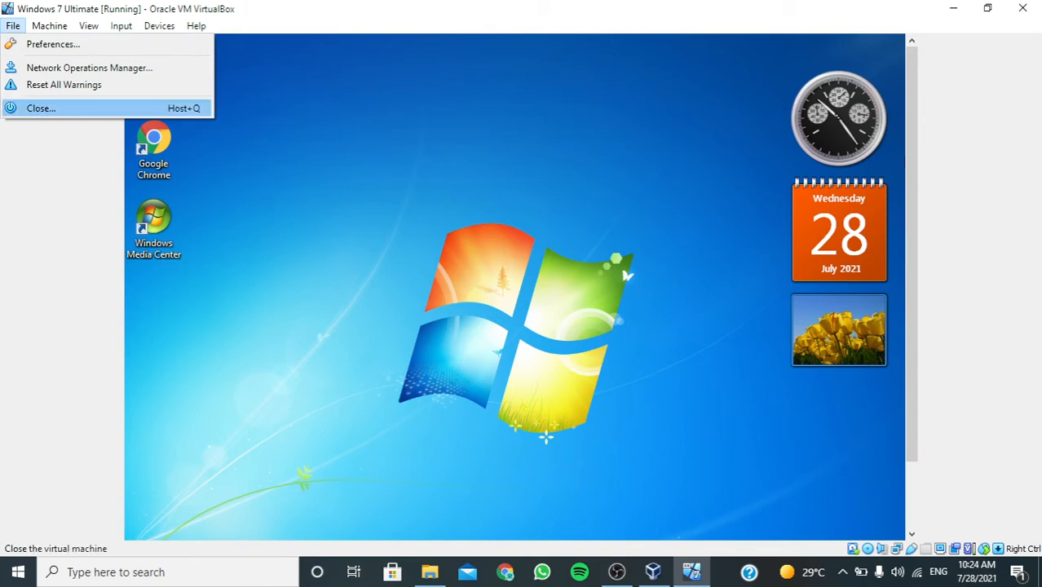
{"action": "key", "text": "Escape"}
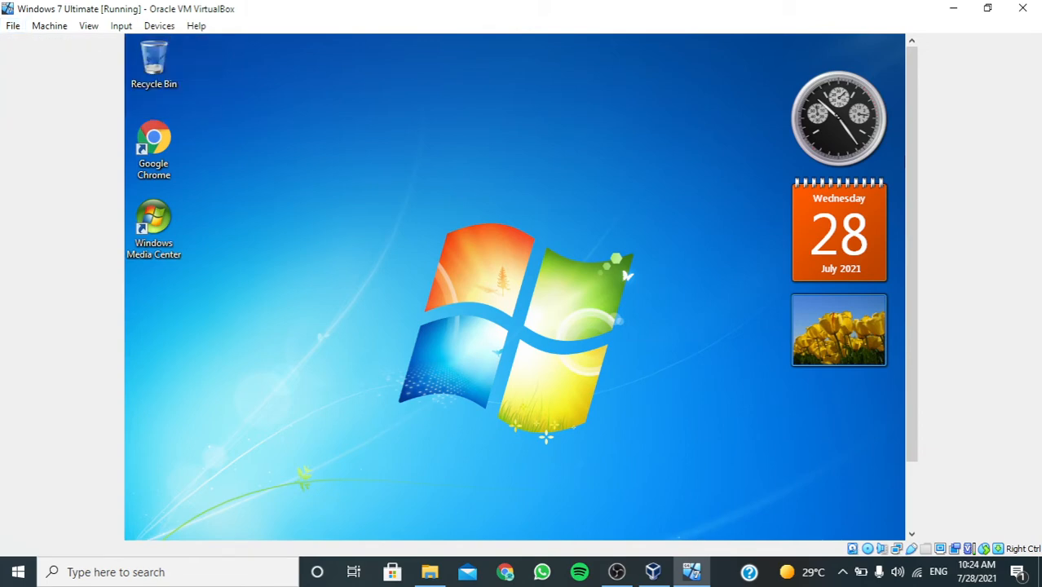
{"action": "left_click", "coordinate": [50, 26]}
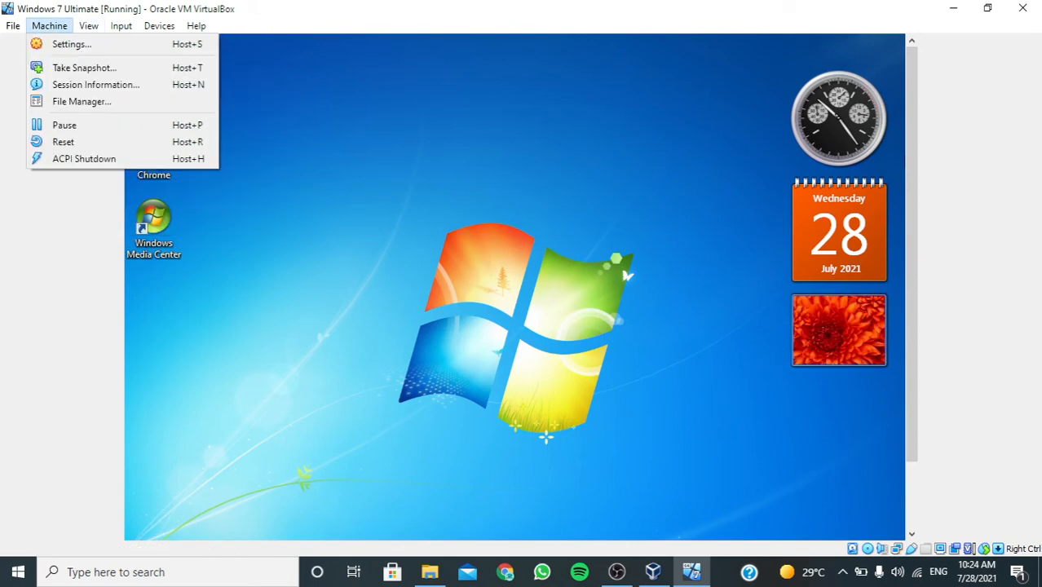
{"action": "left_click", "coordinate": [50, 27]}
{"action": "left_click", "coordinate": [88, 27]}
{"action": "mouse_move", "coordinate": [121, 26]}
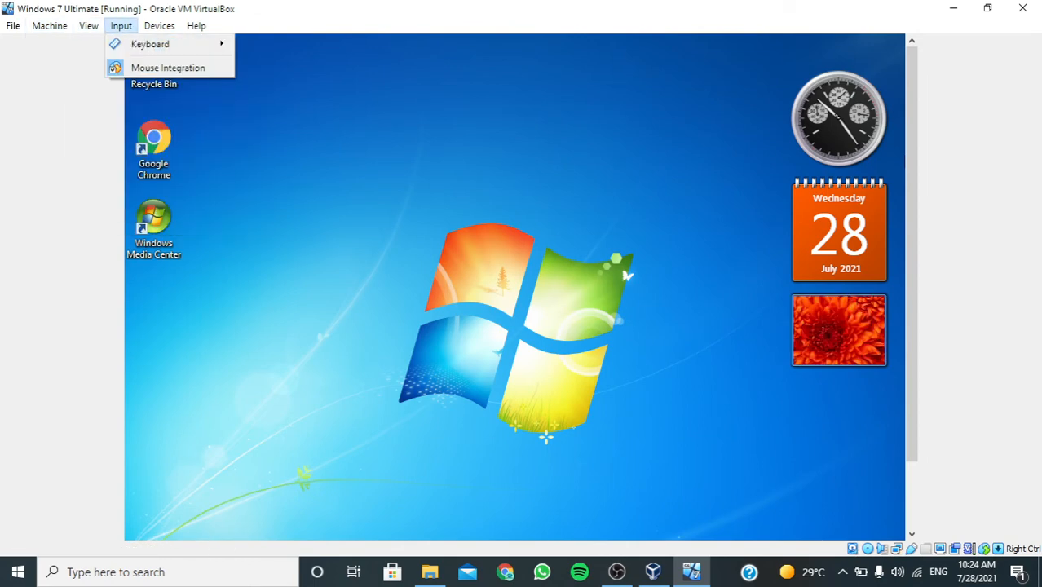
{"action": "mouse_move", "coordinate": [88, 26]}
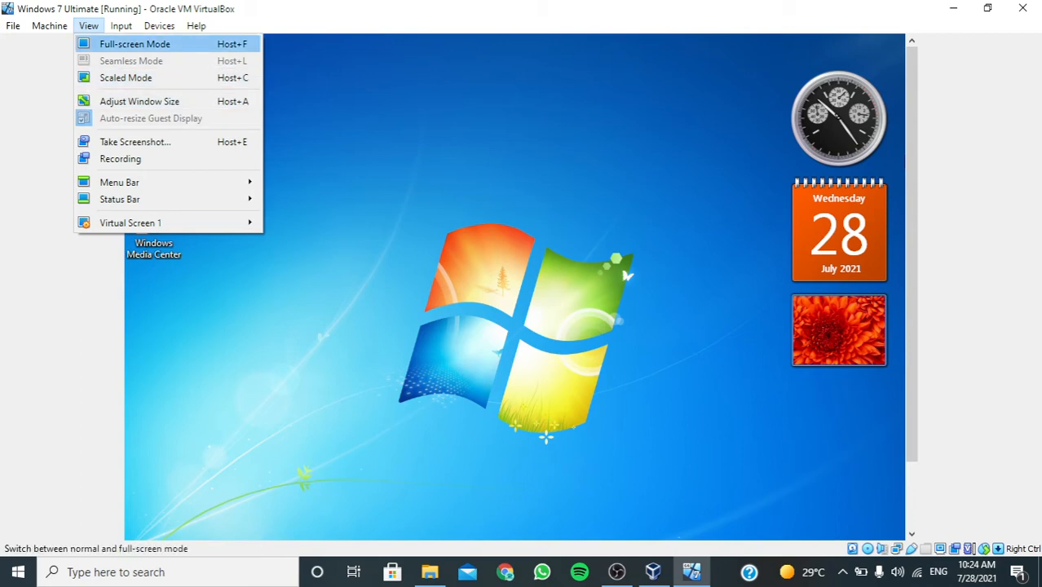
{"action": "left_click", "coordinate": [134, 44]}
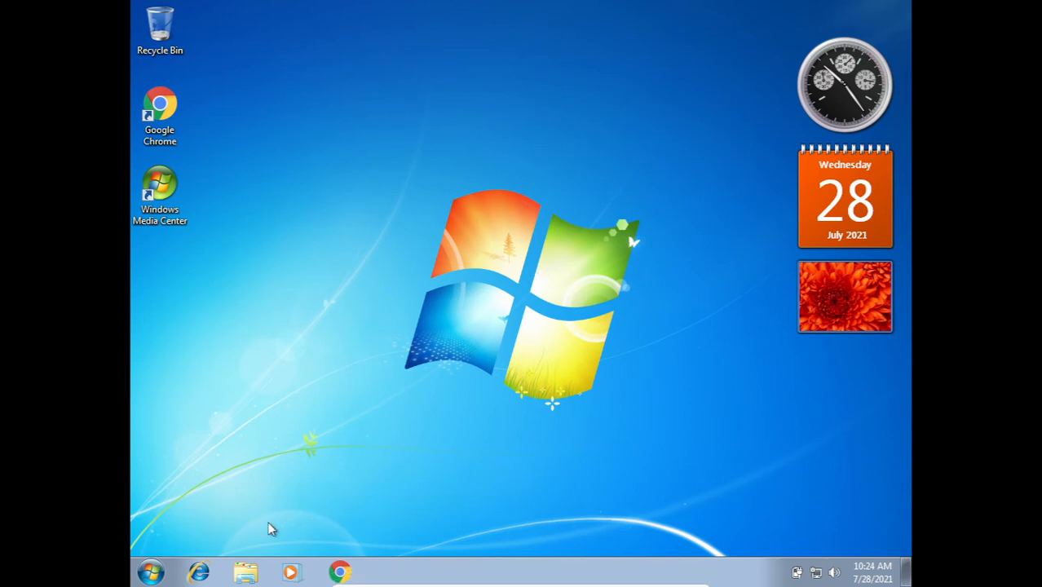
View the Windows 7 guest's screen resolution settings and close them without changing anything.
{"action": "left_click", "coordinate": [150, 571]}
{"action": "left_click", "coordinate": [625, 186]}
{"action": "mouse_move", "coordinate": [827, 105]}
{"action": "left_mouse_down"}
{"action": "mouse_move", "coordinate": [761, 104]}
{"action": "mouse_move", "coordinate": [824, 104]}
{"action": "left_mouse_up"}
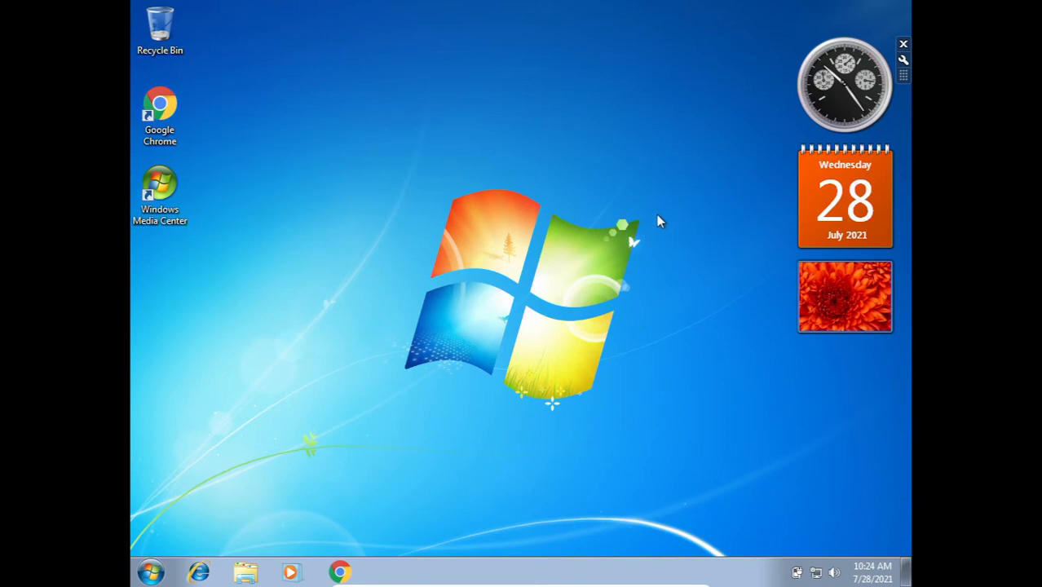
{"action": "right_click", "coordinate": [657, 218]}
{"action": "left_click", "coordinate": [694, 259]}
{"action": "right_click", "coordinate": [562, 329]}
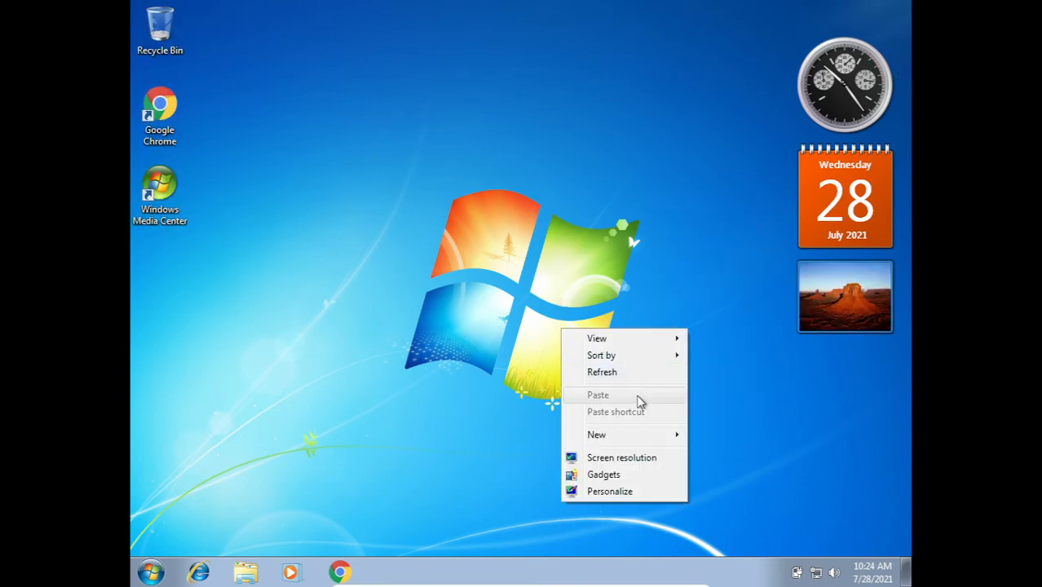
{"action": "left_click", "coordinate": [603, 458]}
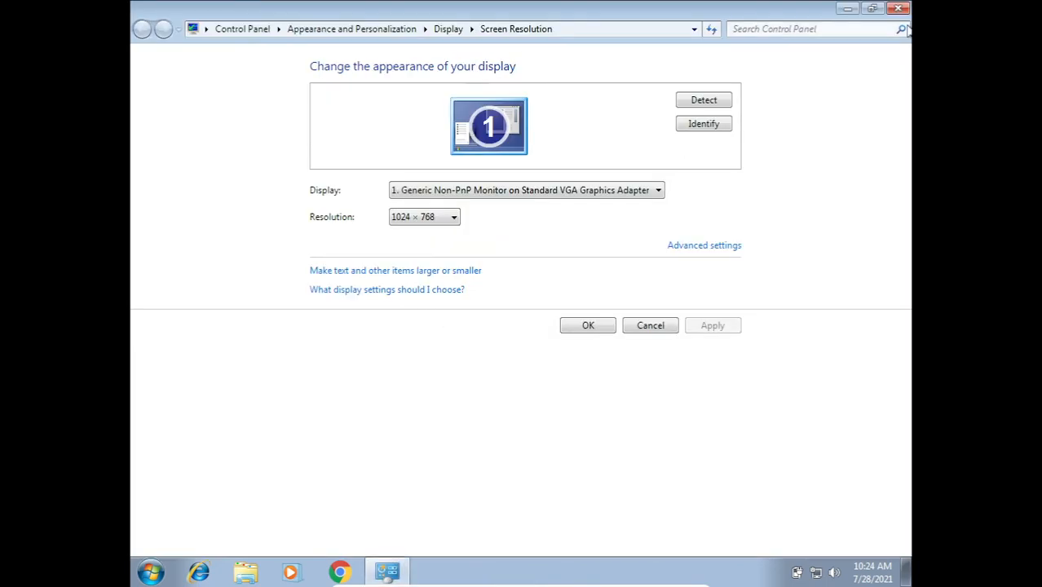
{"action": "left_click", "coordinate": [872, 8]}
{"action": "left_click", "coordinate": [728, 11]}
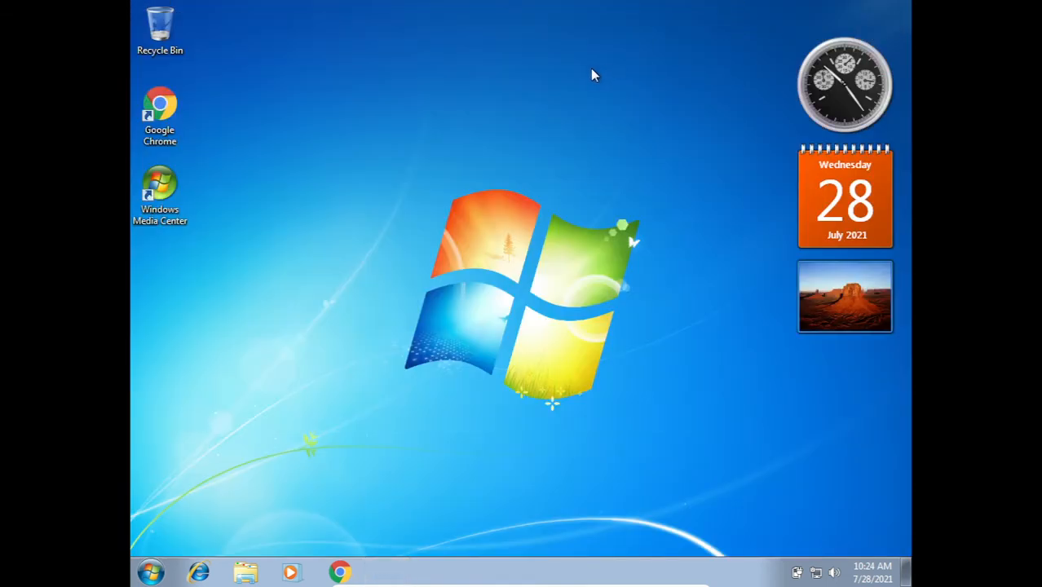
Refresh the desktop of the Windows 7 guest.
{"action": "right_click", "coordinate": [592, 73]}
{"action": "left_click", "coordinate": [564, 128]}
{"action": "left_click_drag", "start_coordinate": [160, 114], "coordinate": [220, 123]}
{"action": "left_click", "coordinate": [268, 216]}
{"action": "right_click", "coordinate": [453, 101]}
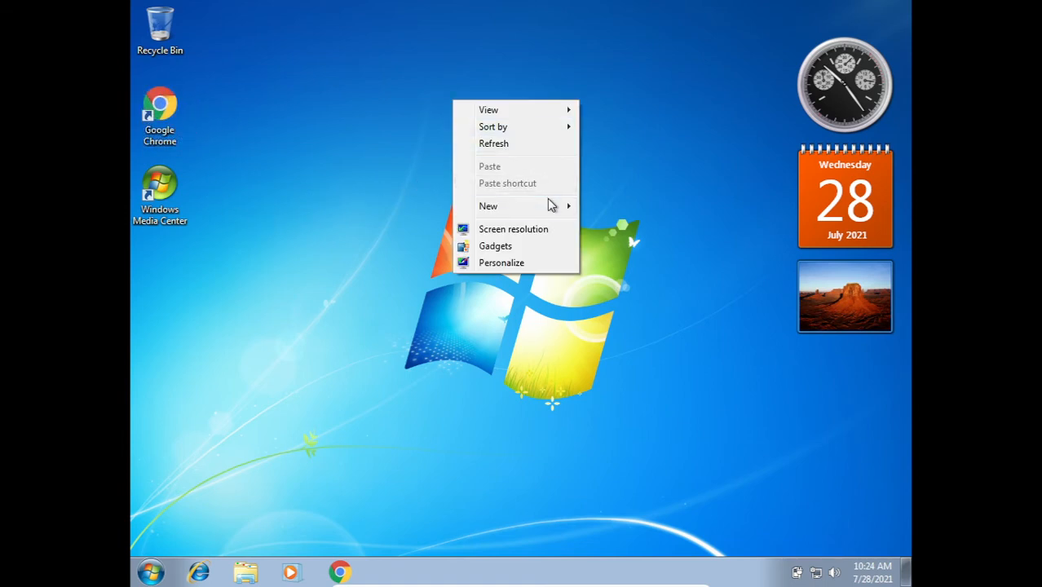
{"action": "left_click", "coordinate": [505, 144]}
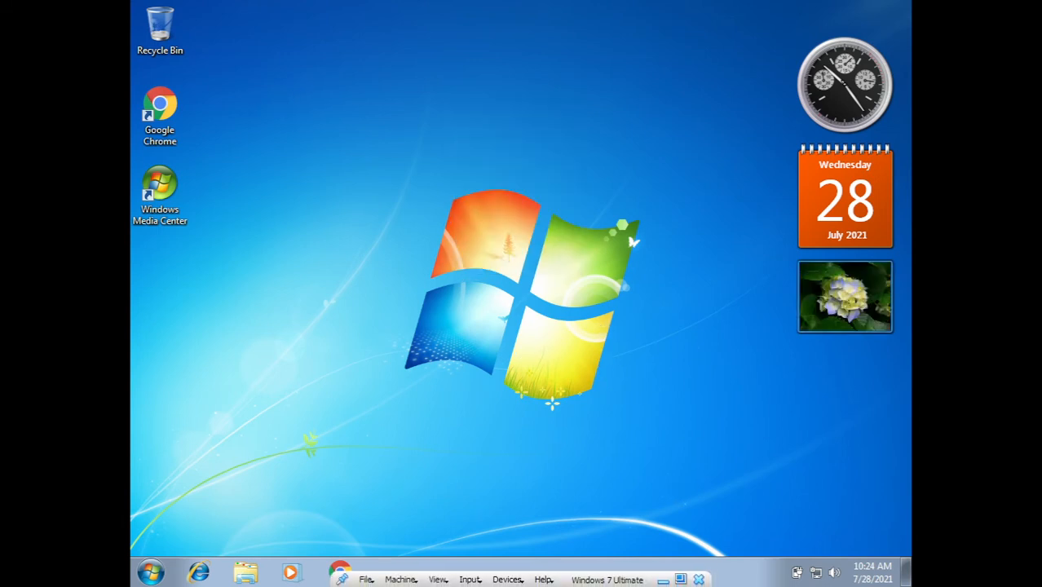
Leave full-screen mode and return the Windows 7 Ultimate machine to its normal window.
{"action": "mouse_move", "coordinate": [573, 582]}
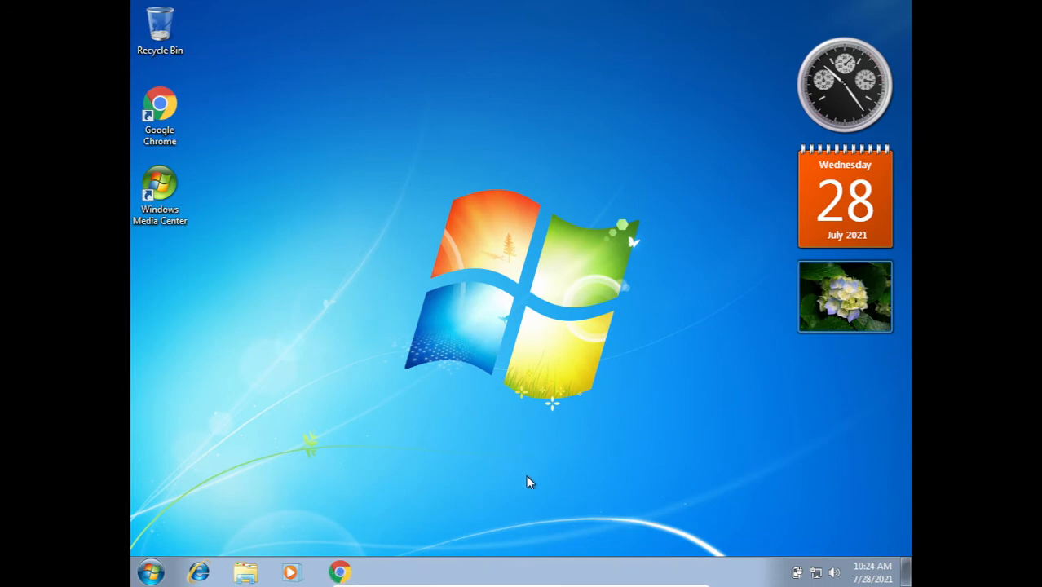
{"action": "mouse_move", "coordinate": [512, 585]}
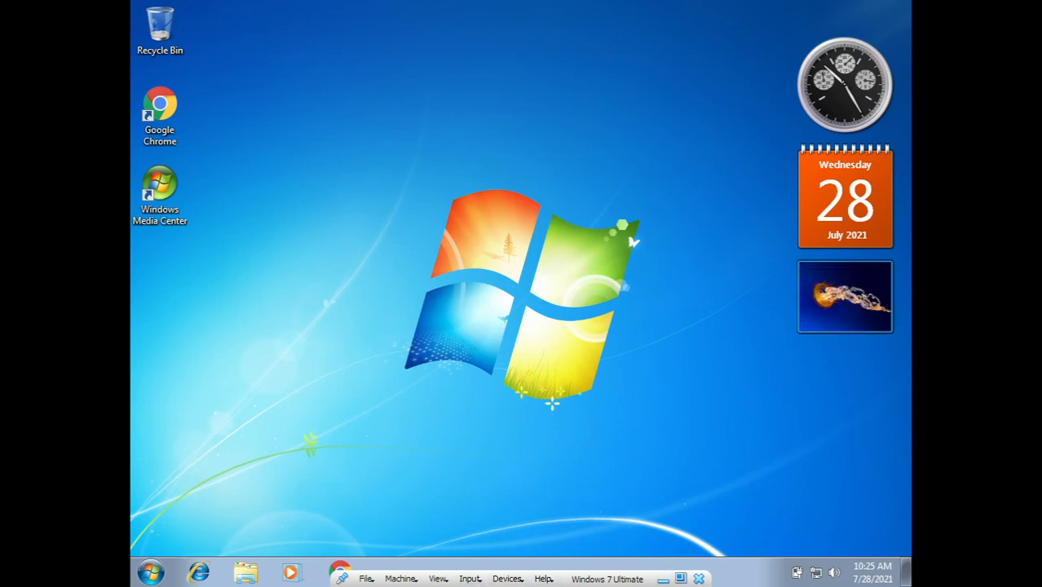
{"action": "left_click", "coordinate": [438, 578]}
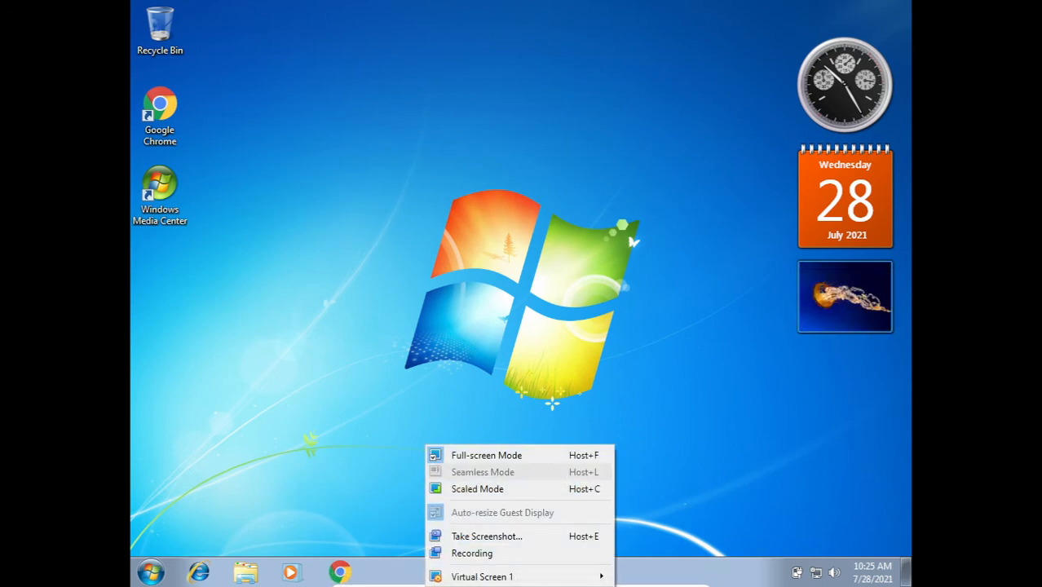
{"action": "left_click", "coordinate": [460, 454]}
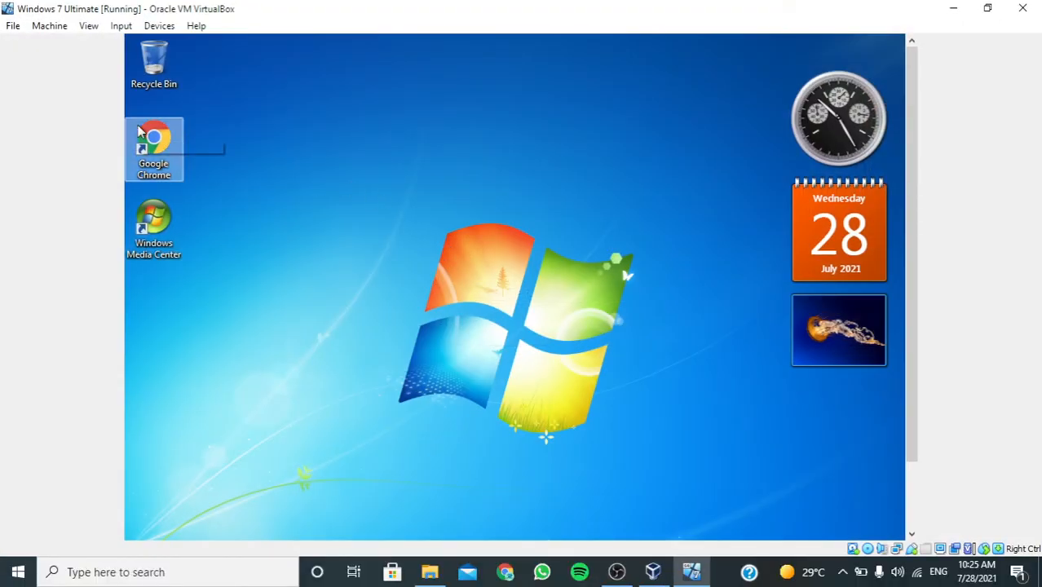
Review the input, device and help options offered for the running Windows 7 Ultimate machine without changing any of them.
{"action": "left_click", "coordinate": [120, 25]}
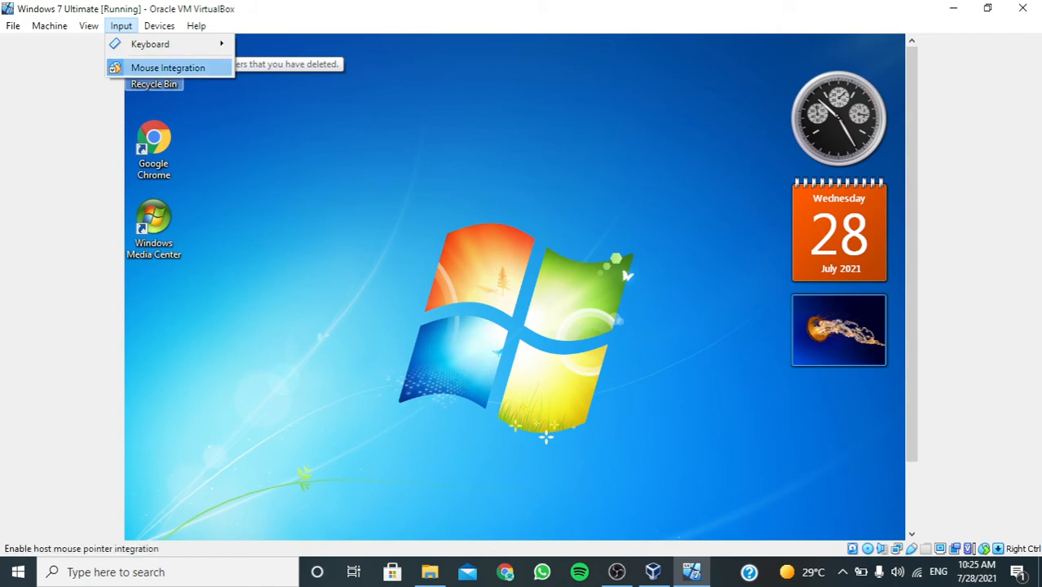
{"action": "left_click", "coordinate": [120, 26]}
{"action": "left_click", "coordinate": [159, 26]}
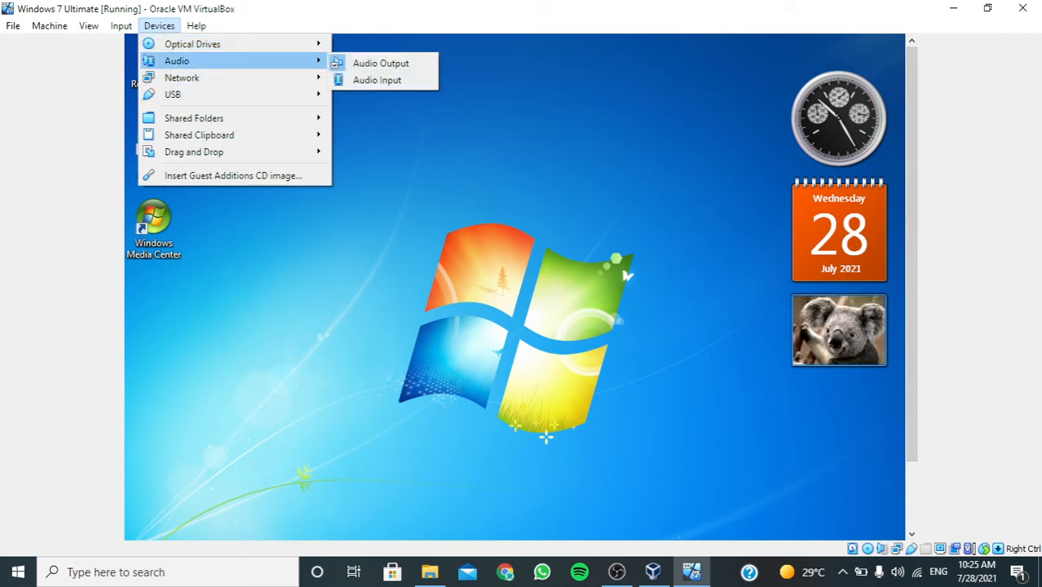
{"action": "mouse_move", "coordinate": [236, 94]}
{"action": "left_click", "coordinate": [159, 25]}
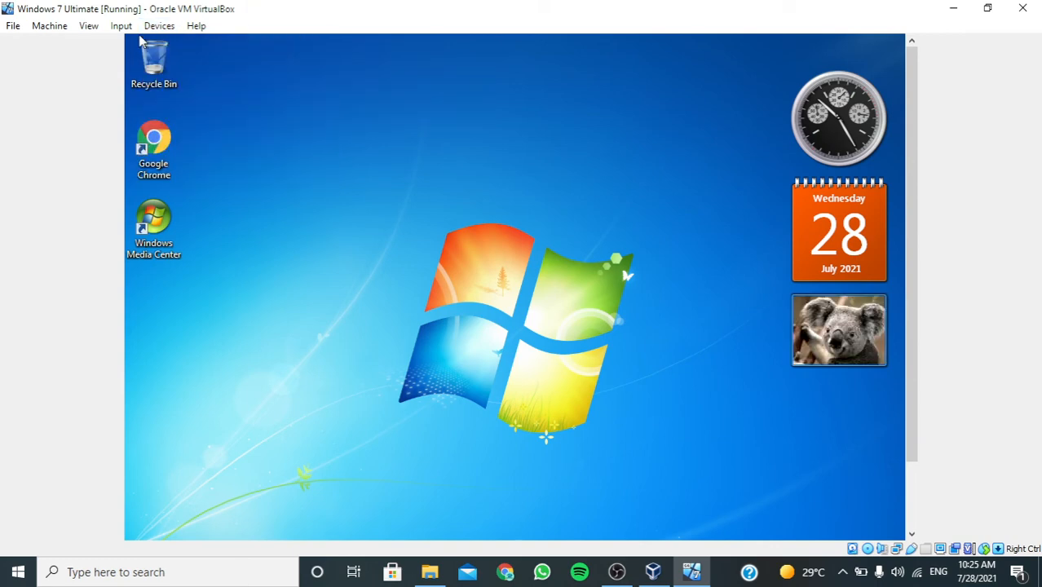
{"action": "left_click", "coordinate": [196, 25]}
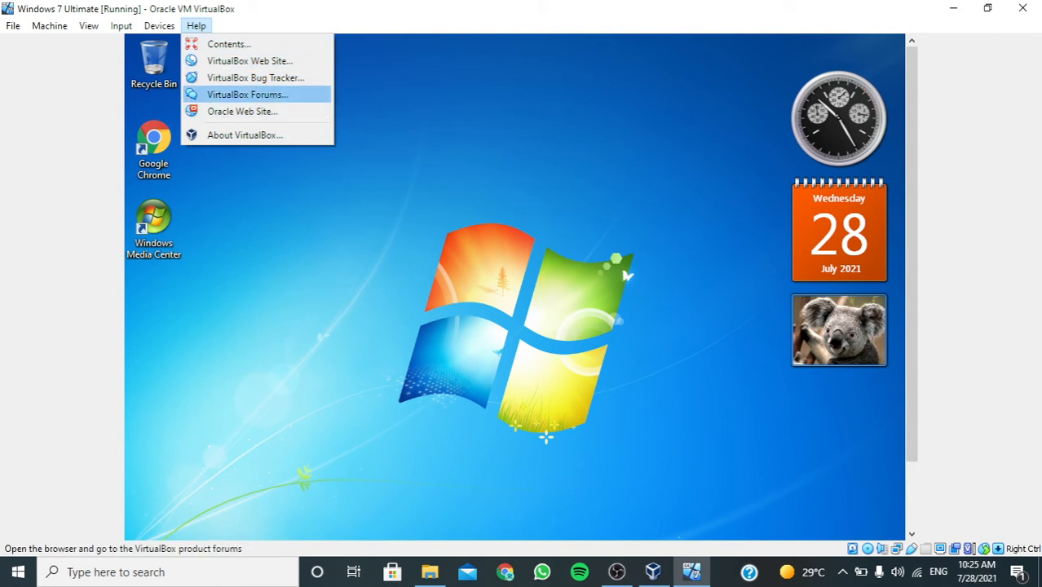
{"action": "left_click", "coordinate": [417, 119]}
Refresh the Windows 7 guest's desktop and view the programs in its Start menu, closing it without launching anything.
{"action": "right_click", "coordinate": [494, 220]}
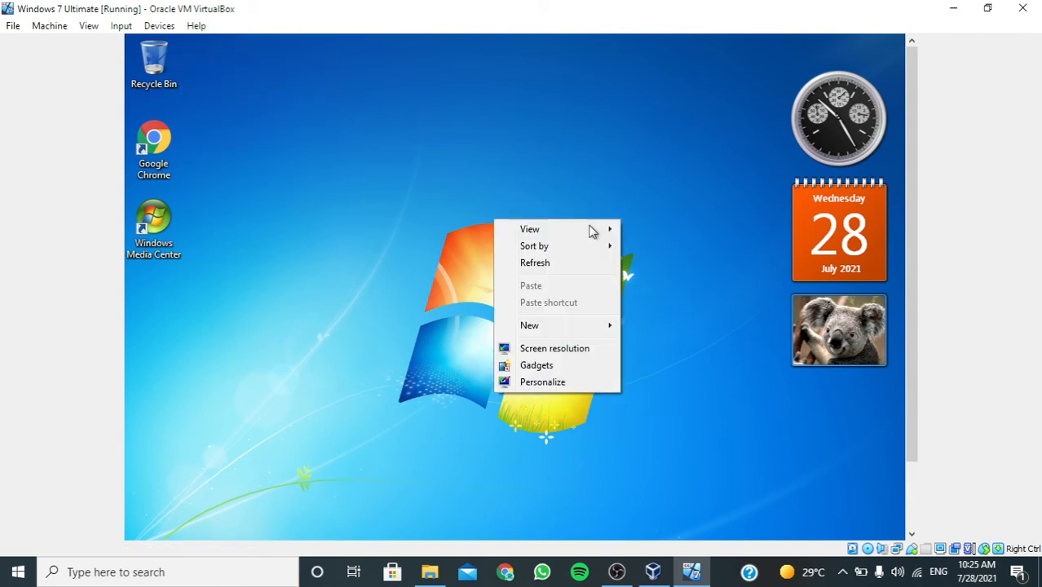
{"action": "left_click", "coordinate": [537, 262]}
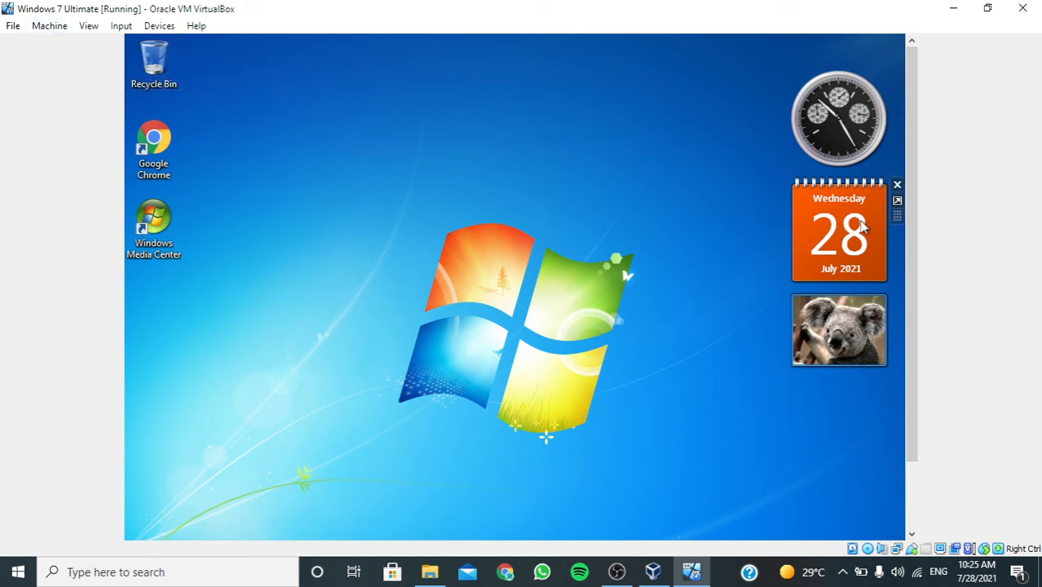
{"action": "left_click_drag", "start_coordinate": [912, 208], "coordinate": [911, 314]}
{"action": "left_click", "coordinate": [153, 522]}
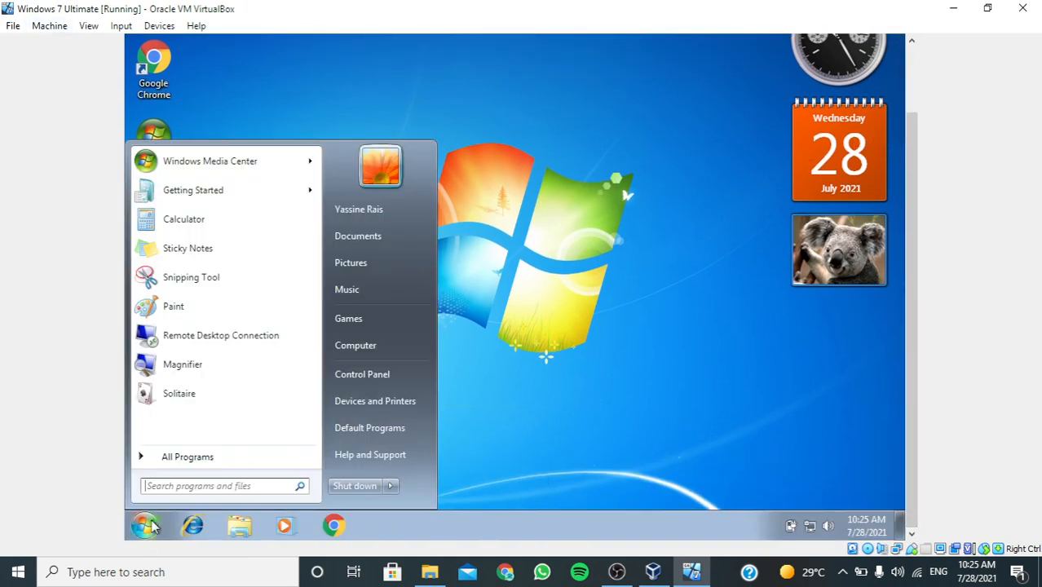
{"action": "left_click", "coordinate": [138, 120]}
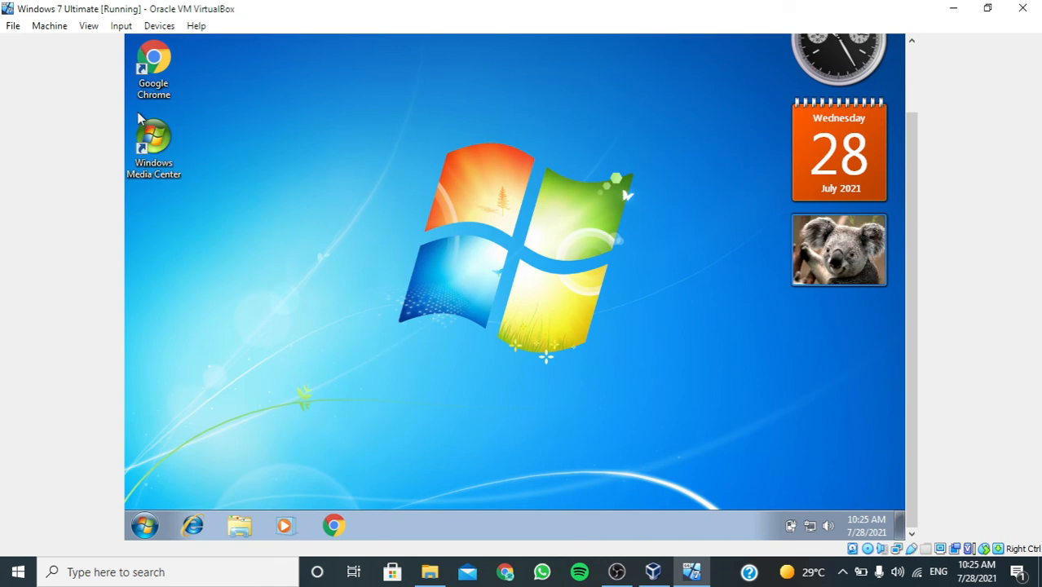
Close the Windows 7 Ultimate virtual machine with the option to power off the machine.
{"action": "left_click", "coordinate": [1022, 8]}
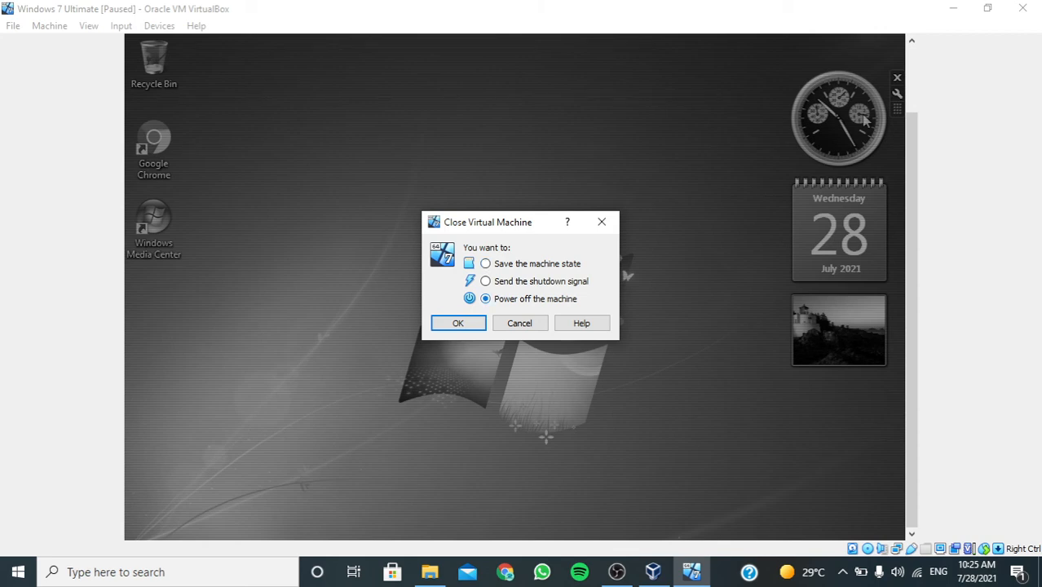
{"action": "key", "text": "Return"}
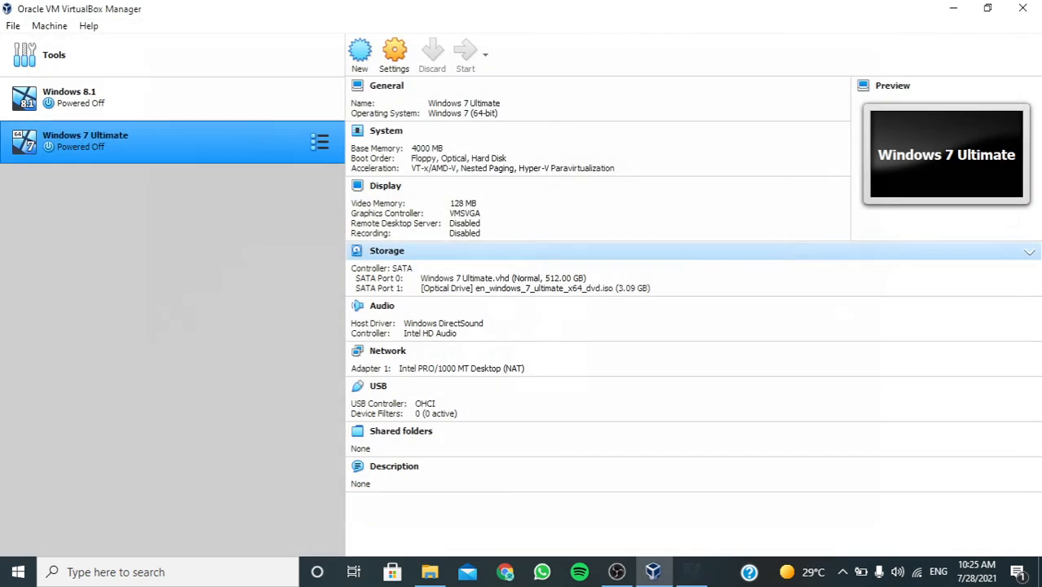
View the Windows 8.1 machine's details and the global Tools page, finishing with the Windows 8.1 machine selected.
{"action": "left_click", "coordinate": [122, 98]}
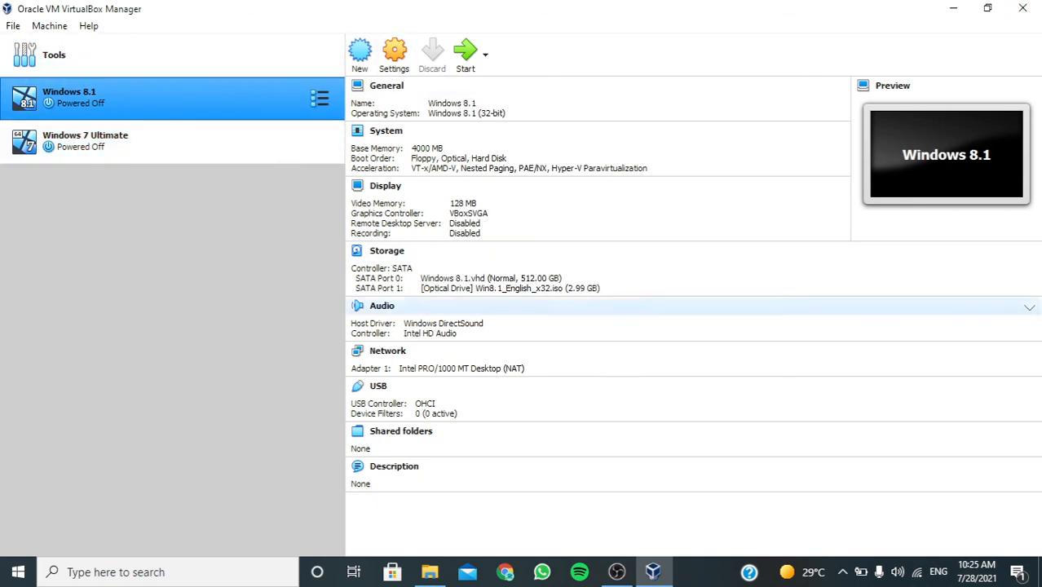
{"action": "left_click", "coordinate": [163, 55]}
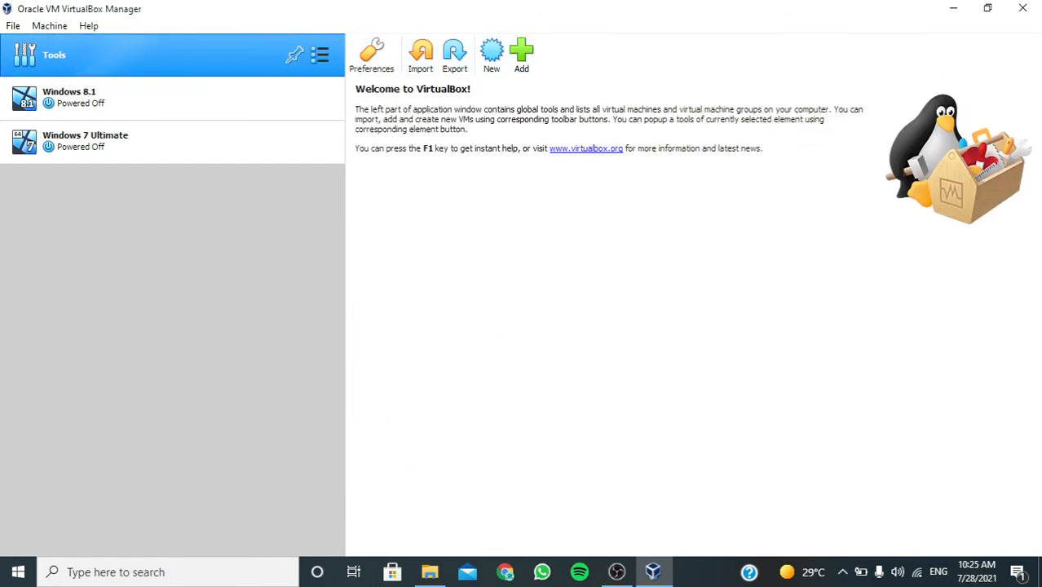
{"action": "left_click", "coordinate": [106, 98]}
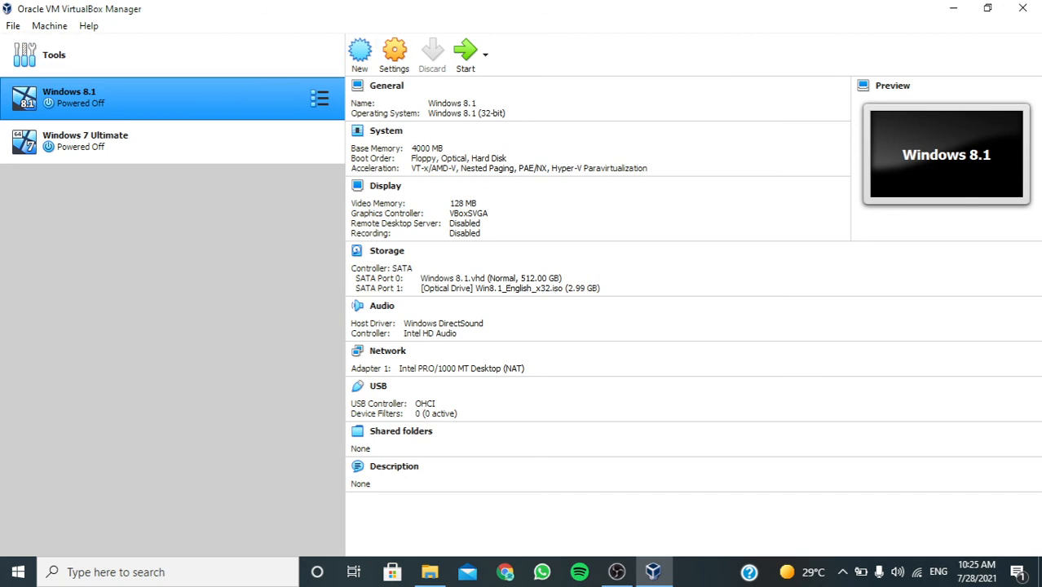